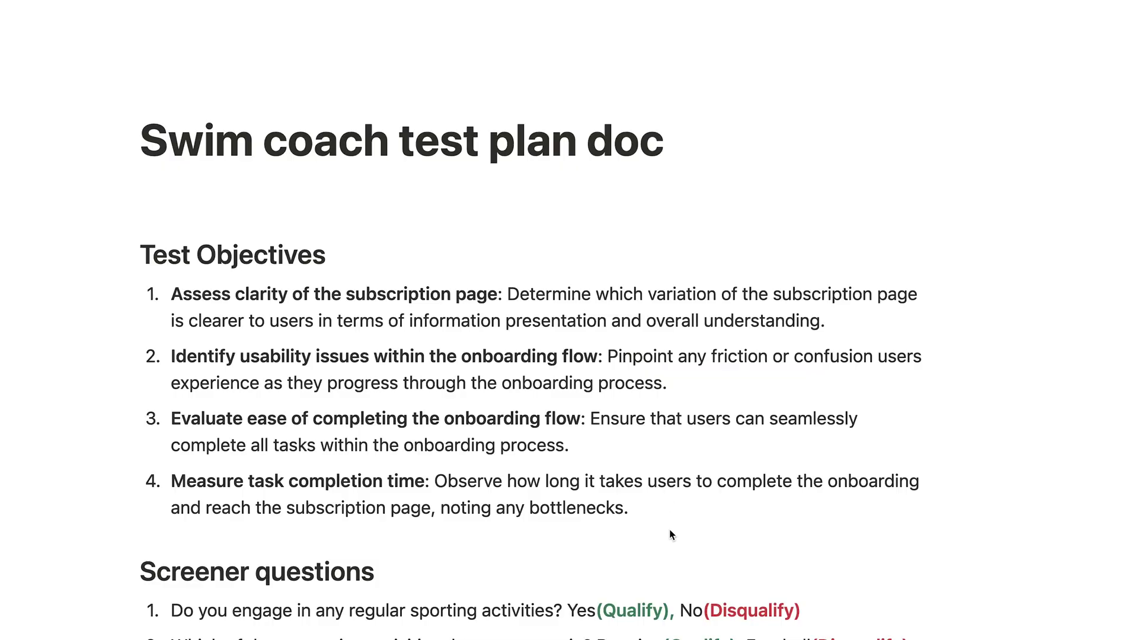
scroll(670, 529, "down", 5)
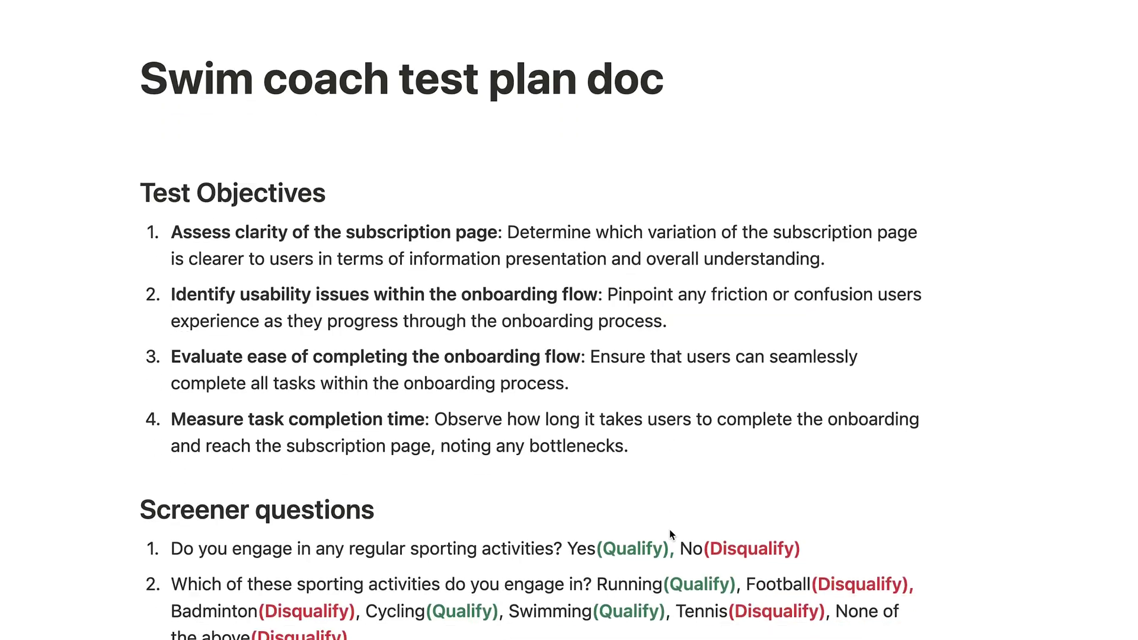
scroll(670, 529, "down", 10)
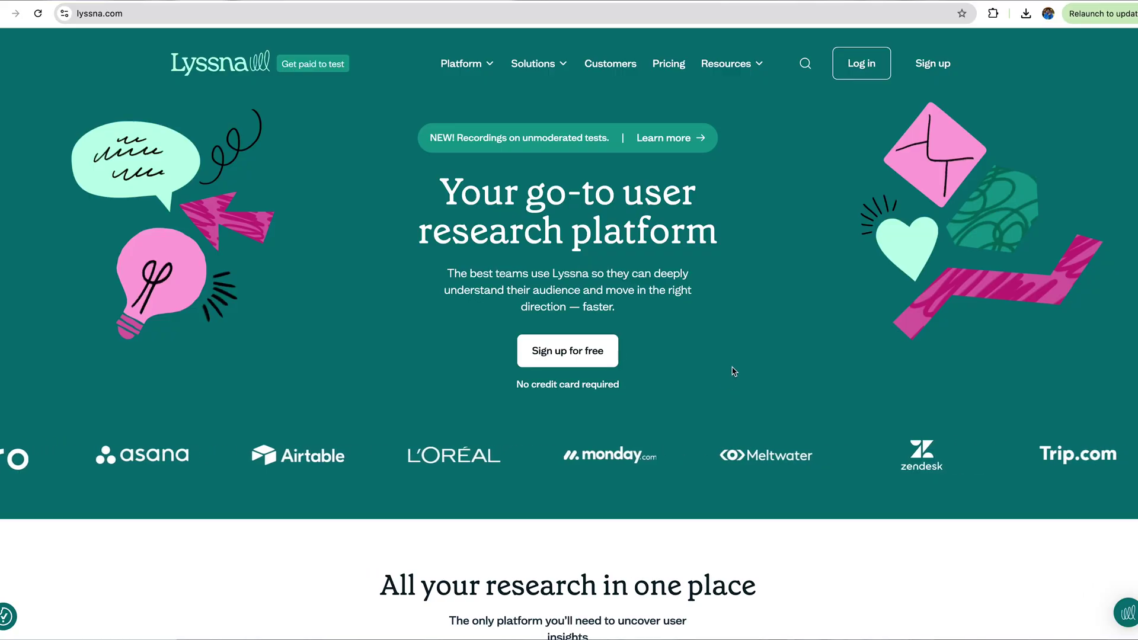
scroll(735, 383, "down", 10)
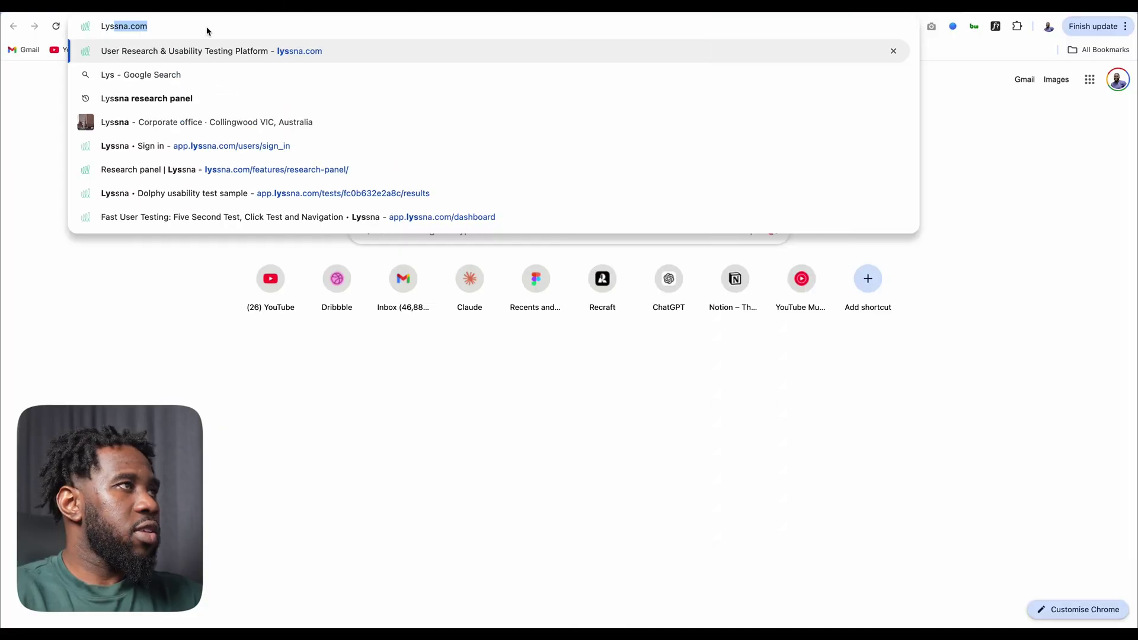
- Open lyssna.com, log in to the dashboard and start a new study of the type Test or survey
key("Return")
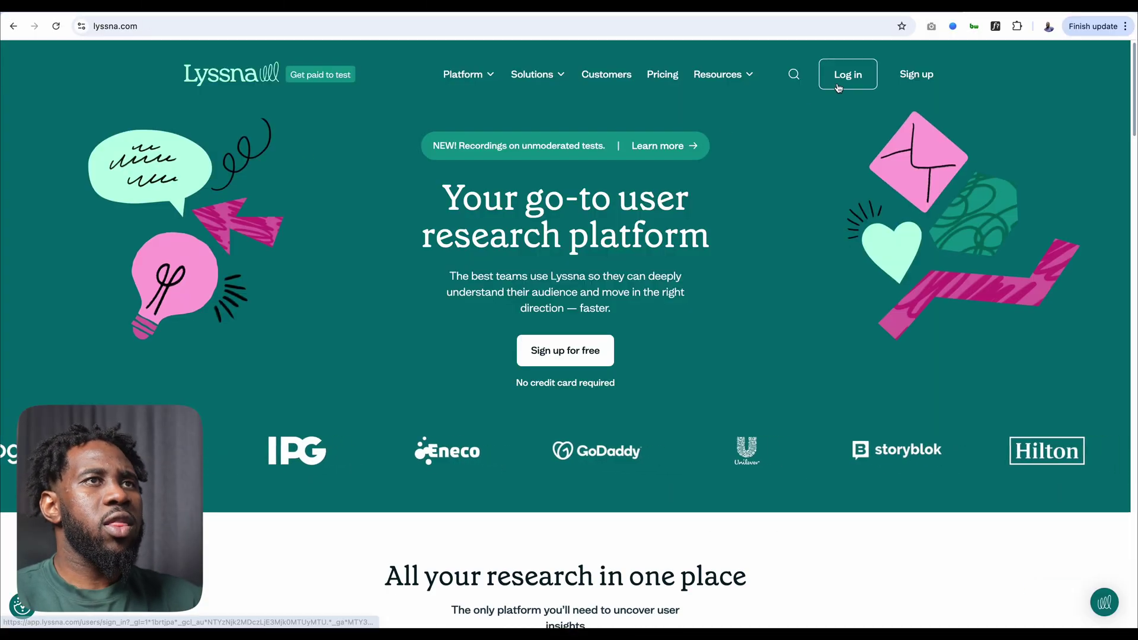
left_click(830, 83)
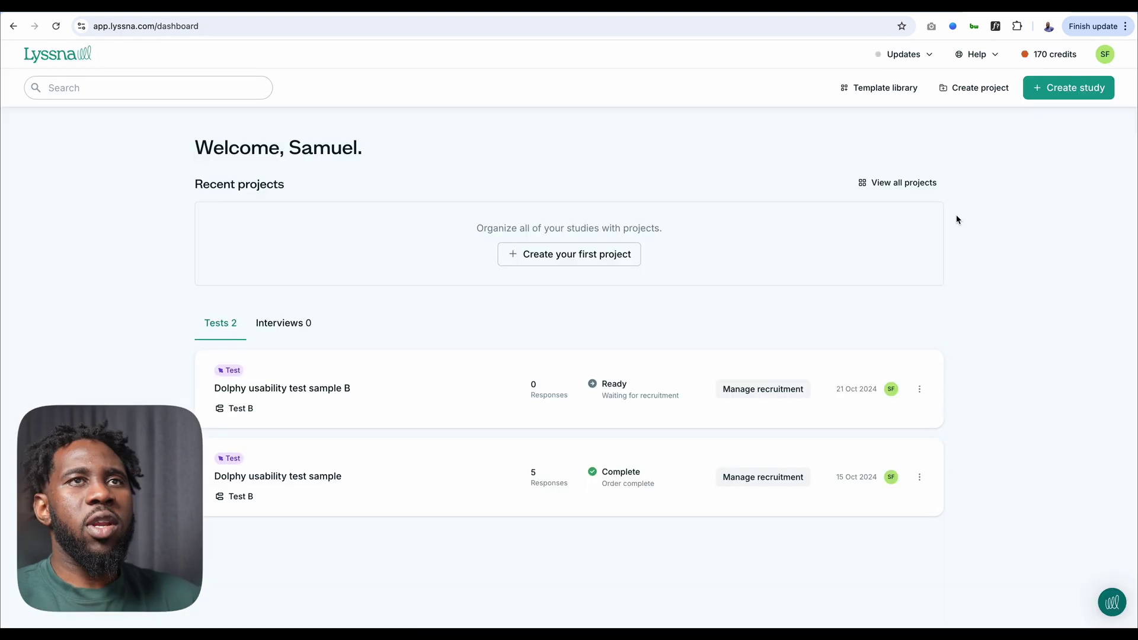
left_click(1060, 98)
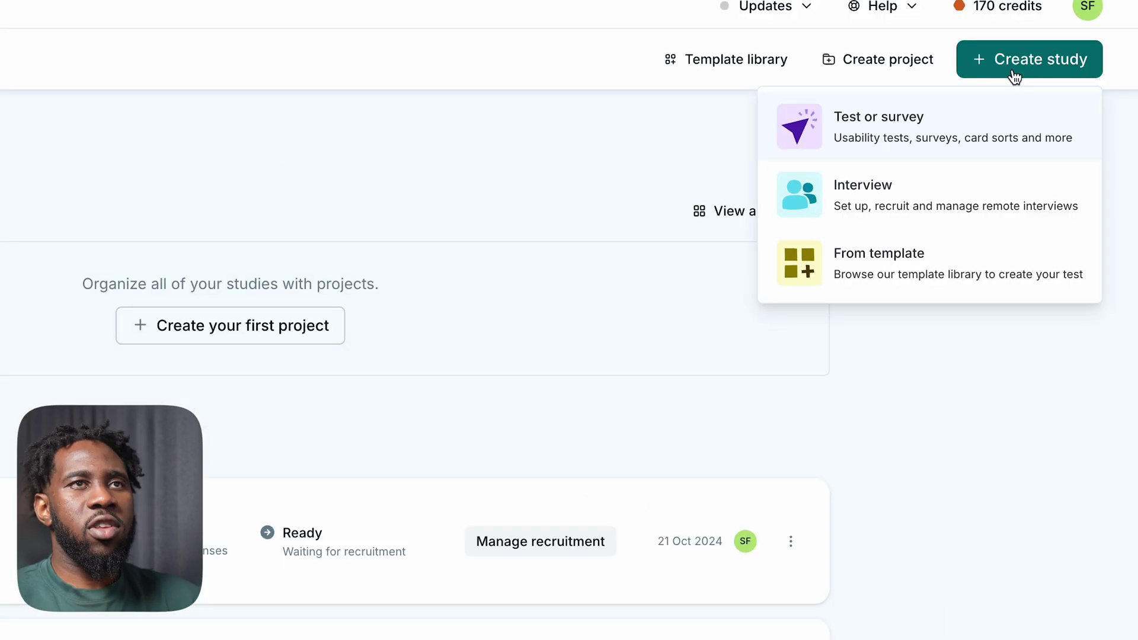
left_click(945, 136)
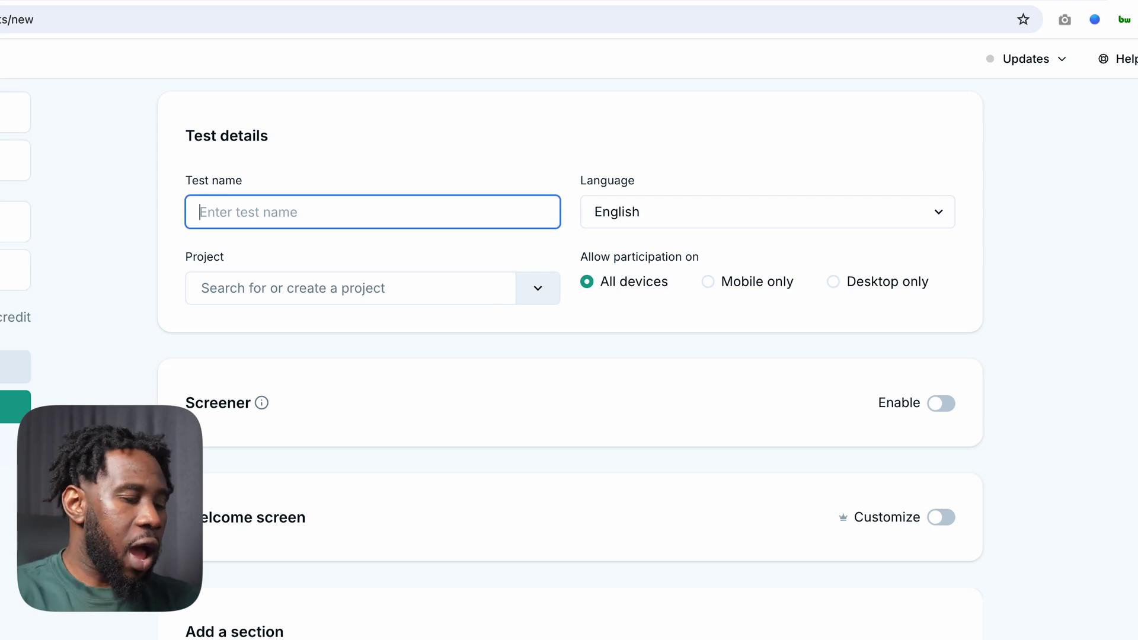
- Name the test "Swim coaching app test" and allow participation on mobile only
type("Sw")
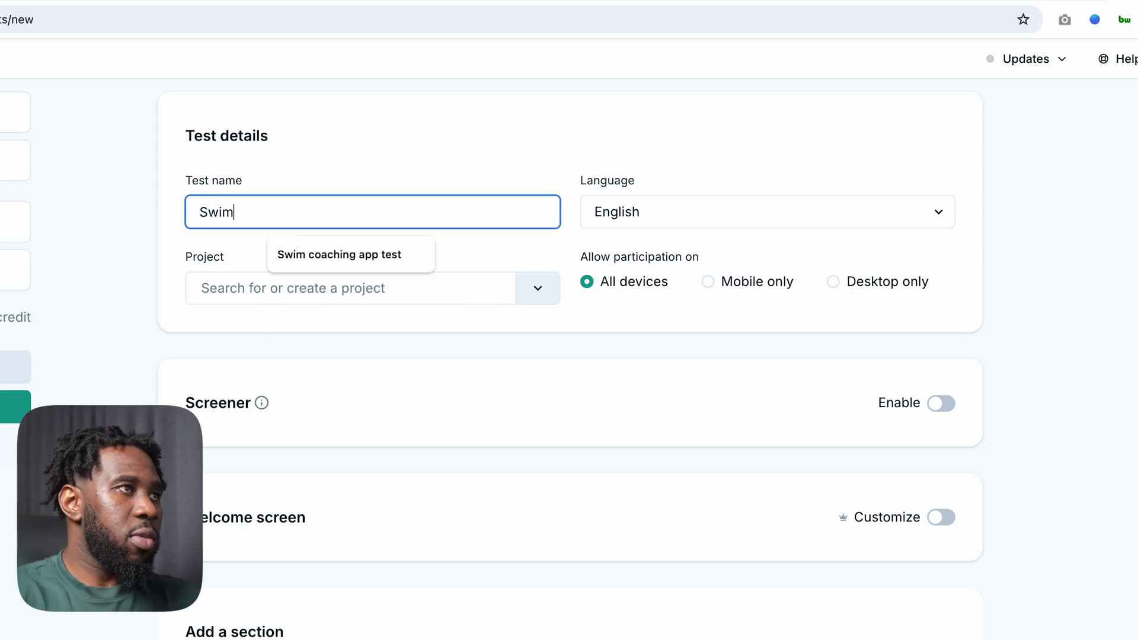
type("im")
left_click(389, 252)
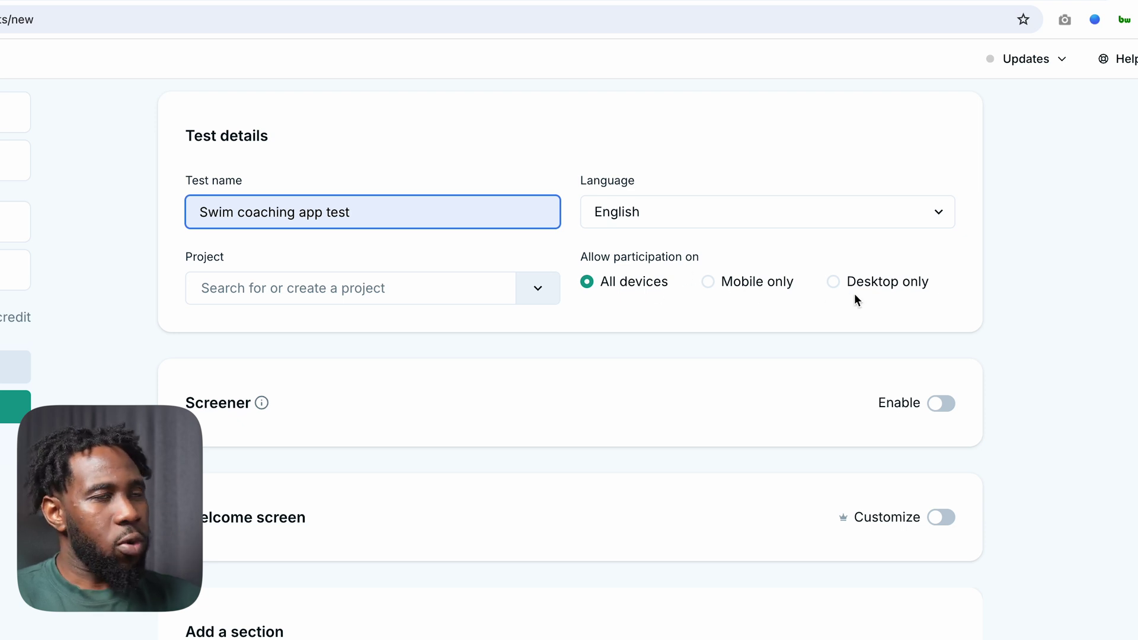
left_click(758, 285)
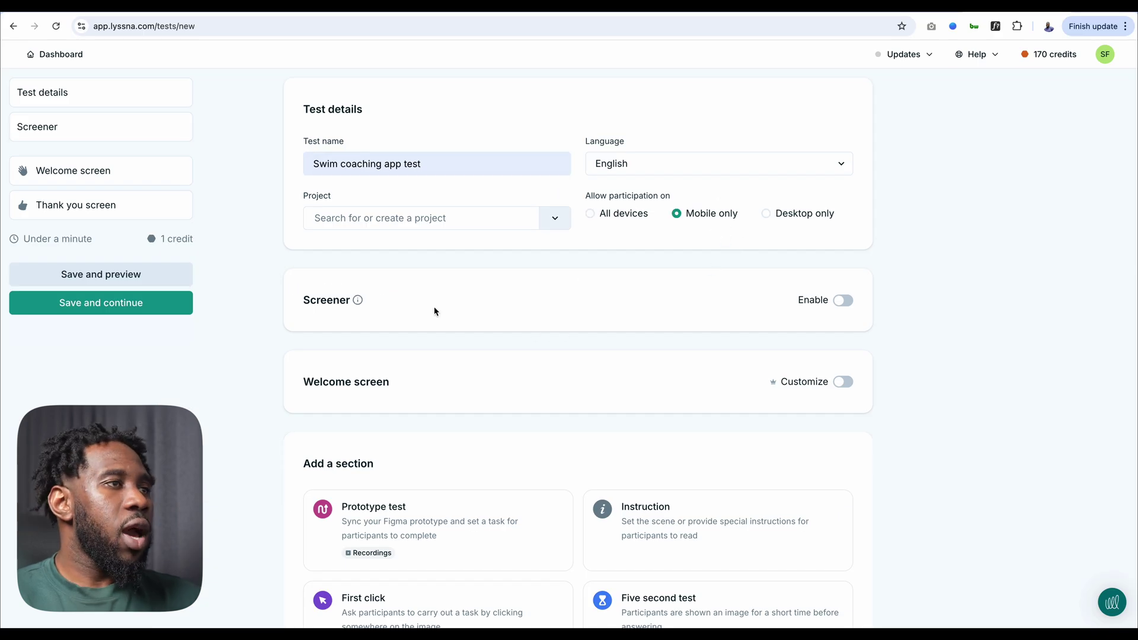
- Enable the screener and enter the test plan's first question, "Do you engage in any regular sporting activities?"
left_click(841, 300)
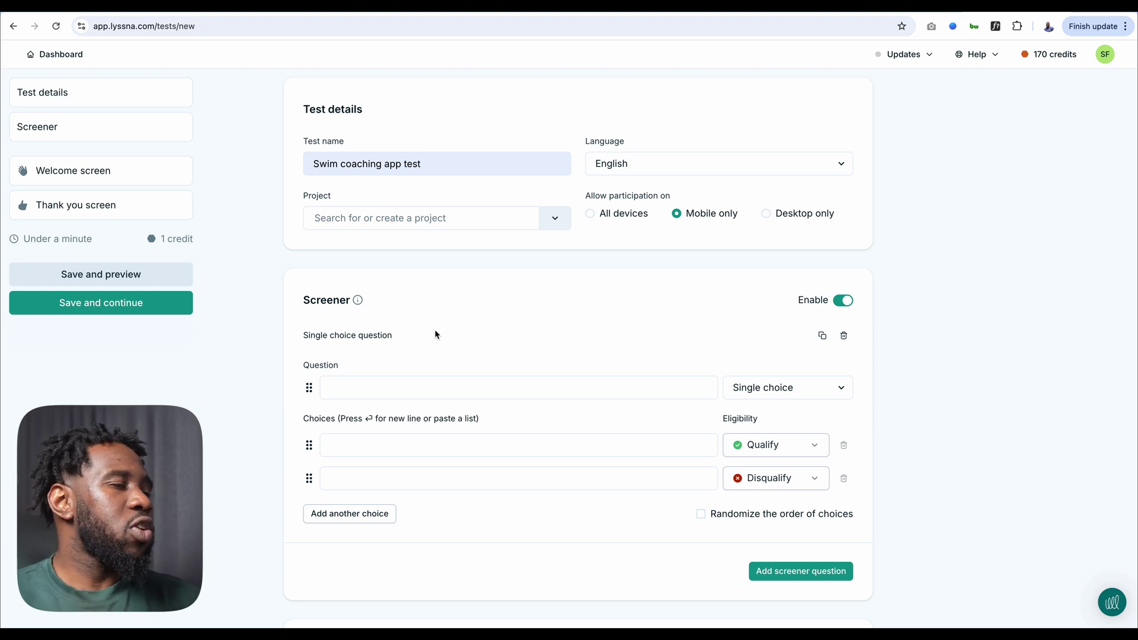
key("ctrl+Tab")
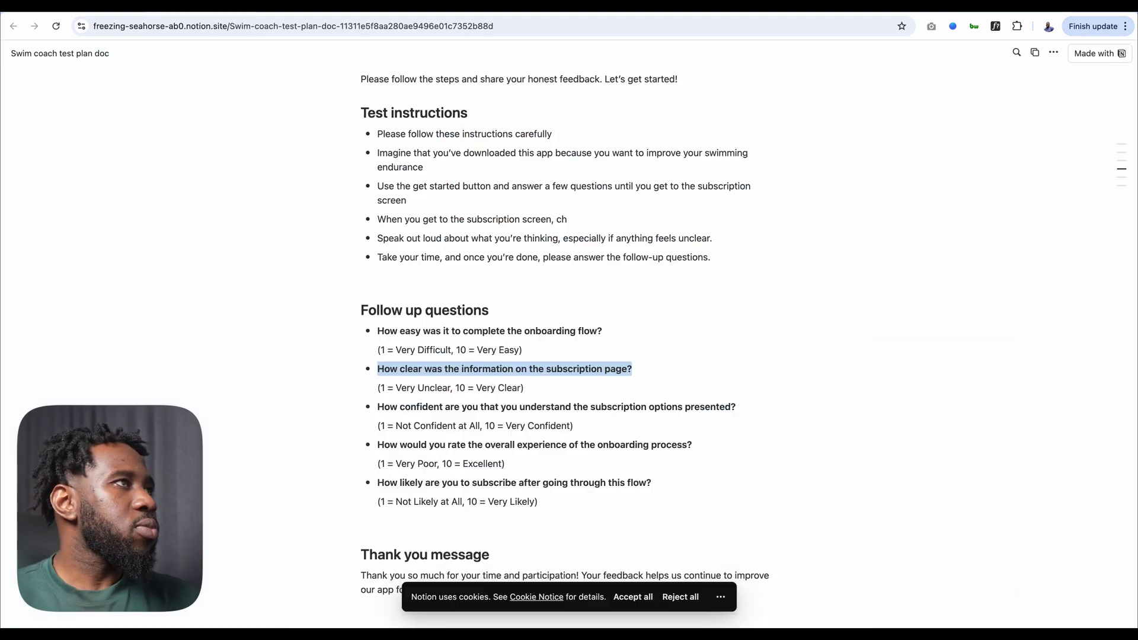
scroll(580, 266, "up", 8)
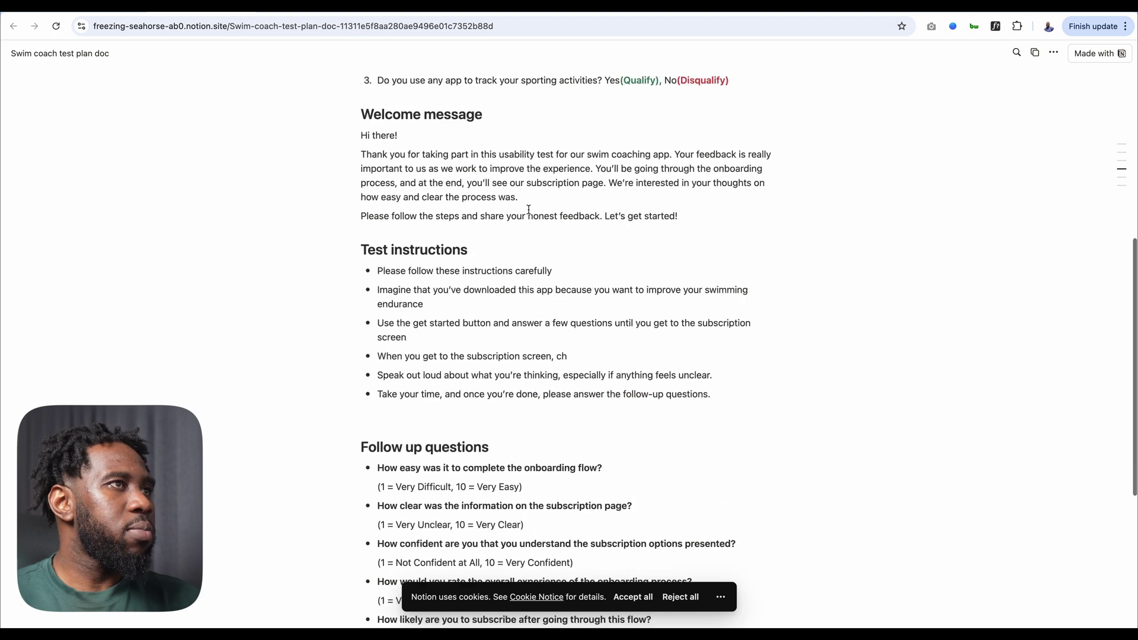
key("super+Tab")
left_click(379, 387)
type("Do you engage in any regular sporting activities?")
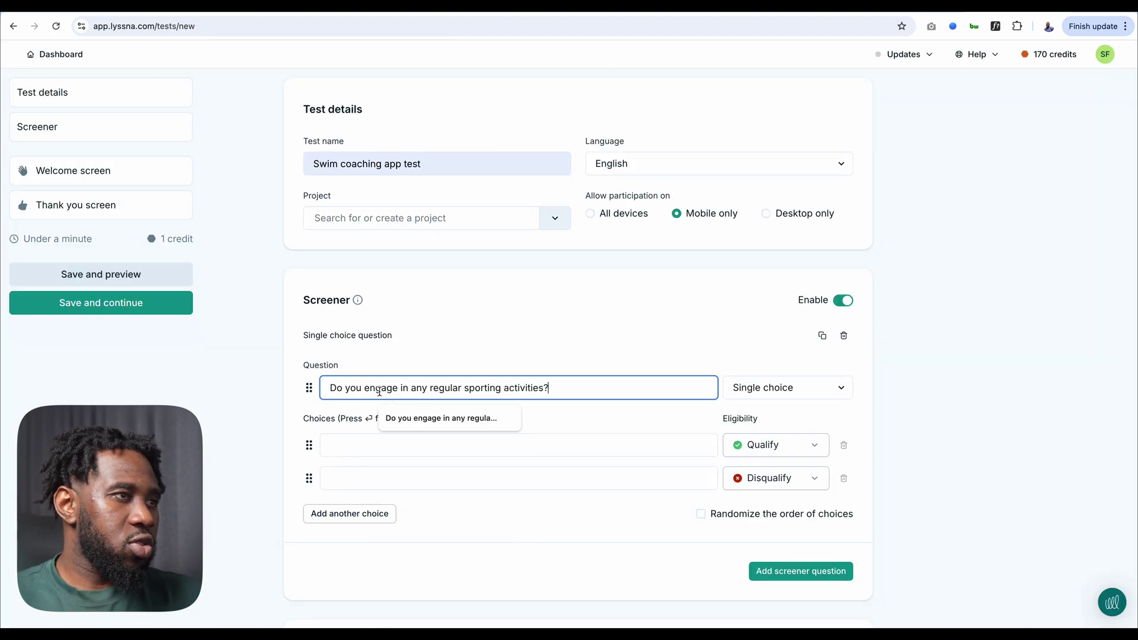
- Change the first screener question to multiple choice and enter the choices Yes and No
left_click(834, 331)
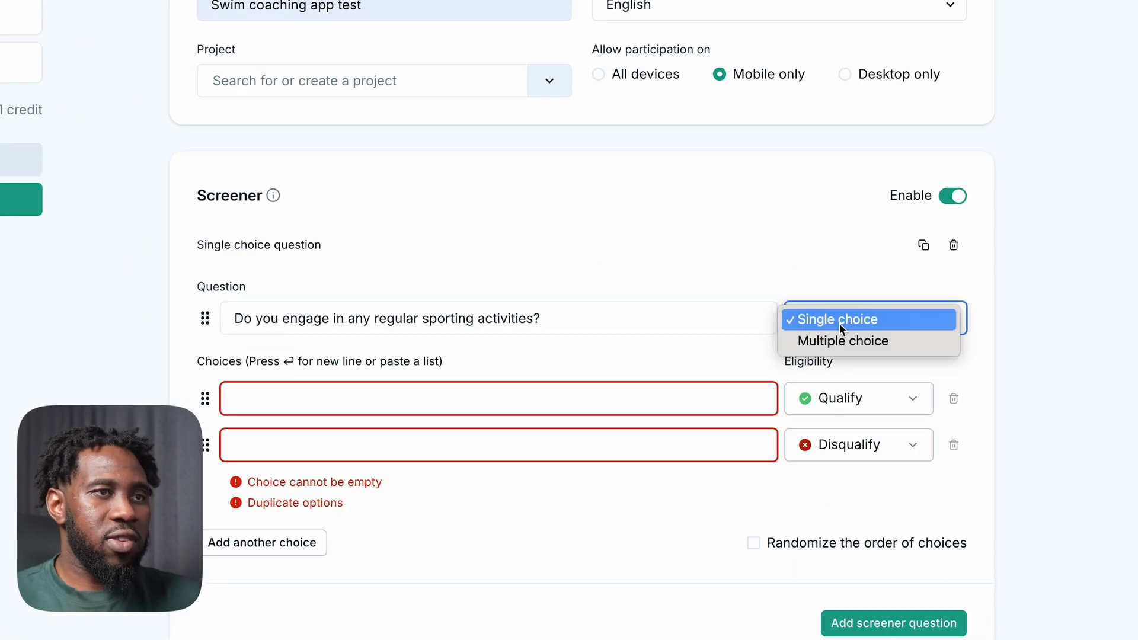
left_click(848, 340)
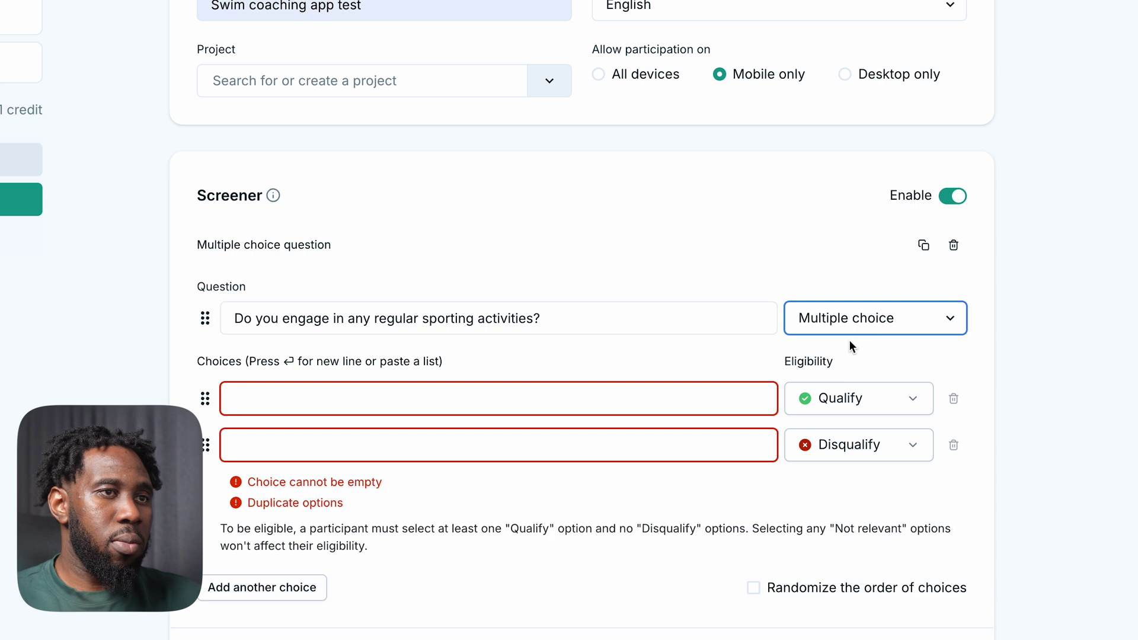
left_click(521, 407)
type("Yes")
left_click(505, 432)
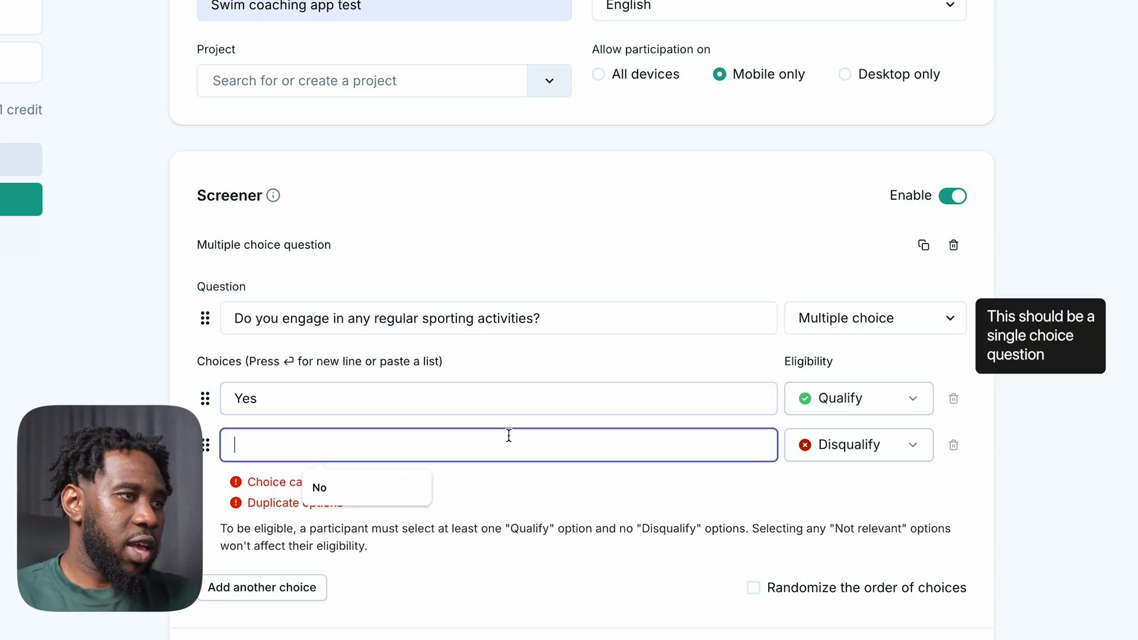
type("Nop")
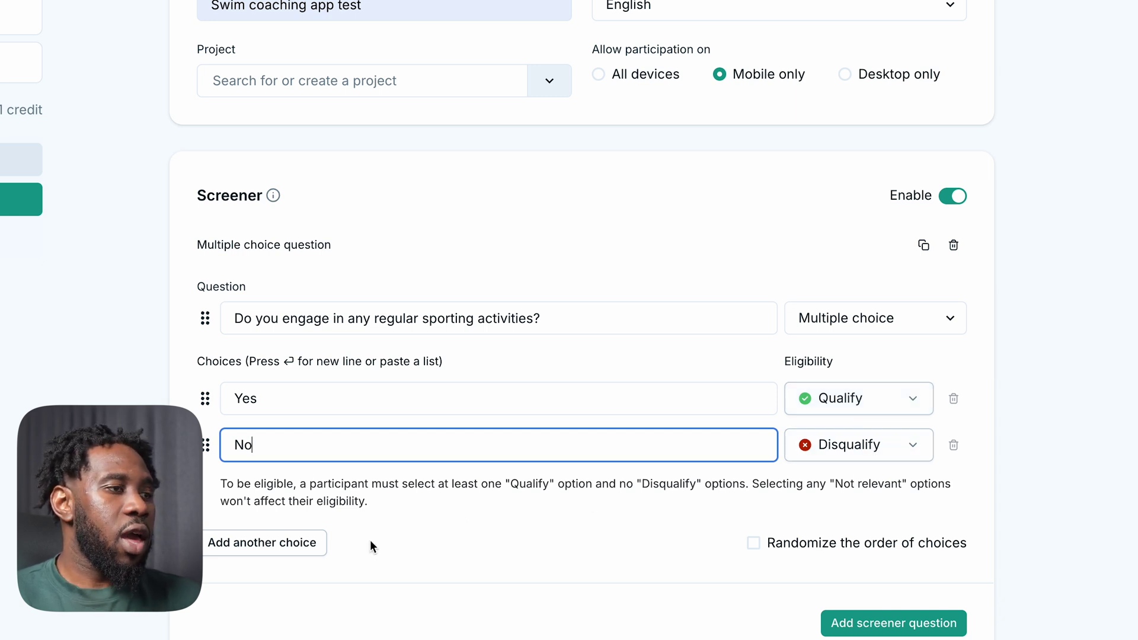
- Add a second screener question with the test plan's text "Which of these sporting activities do you engage in?"
scroll(386, 543, "down", 2)
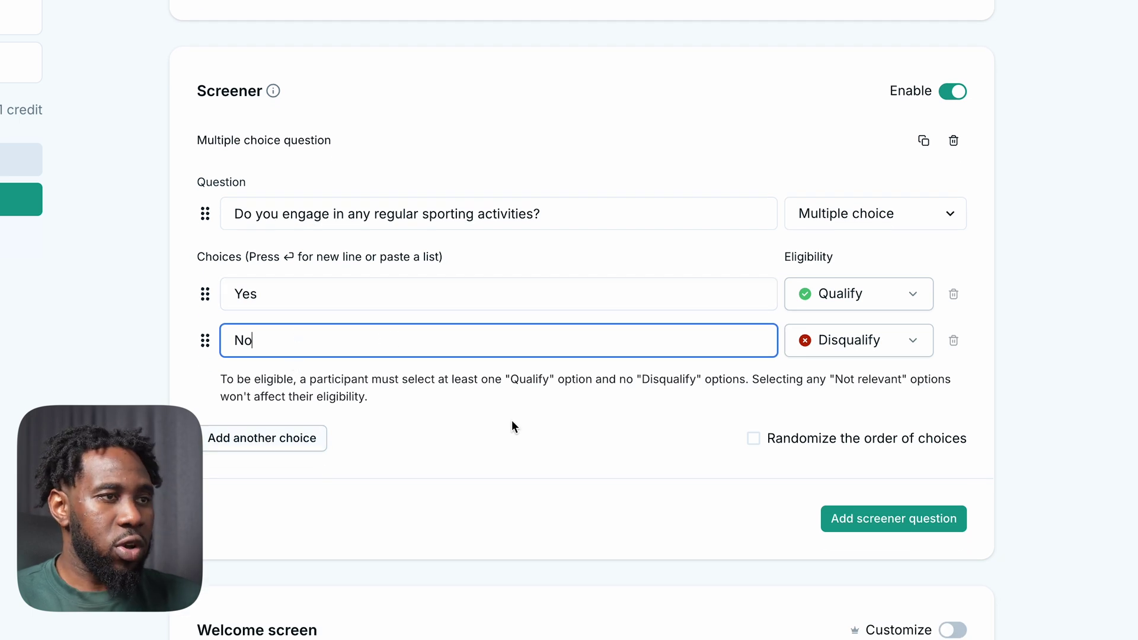
left_click(885, 529)
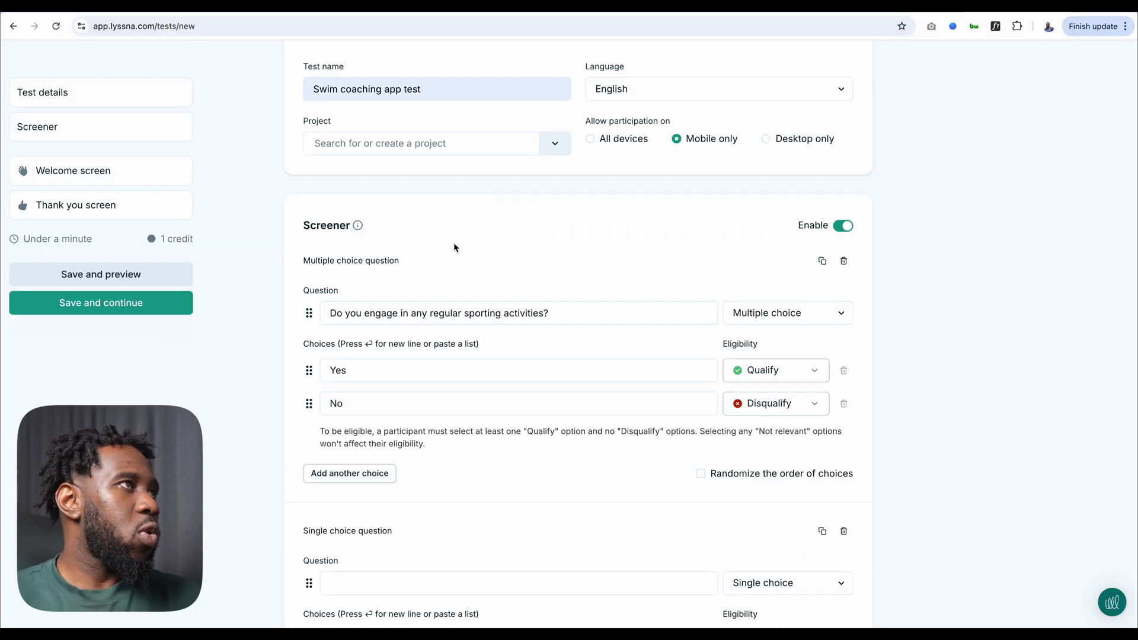
left_click(191, 12)
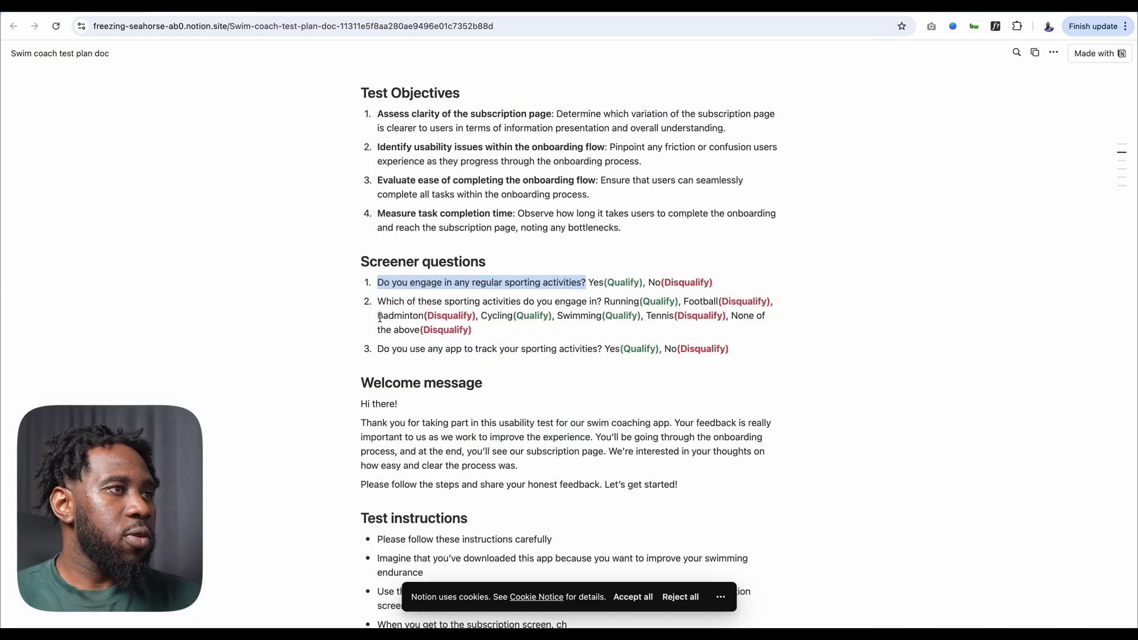
left_click_drag(378, 301, 602, 303)
type("Which of these sporting activities do you engage in?")
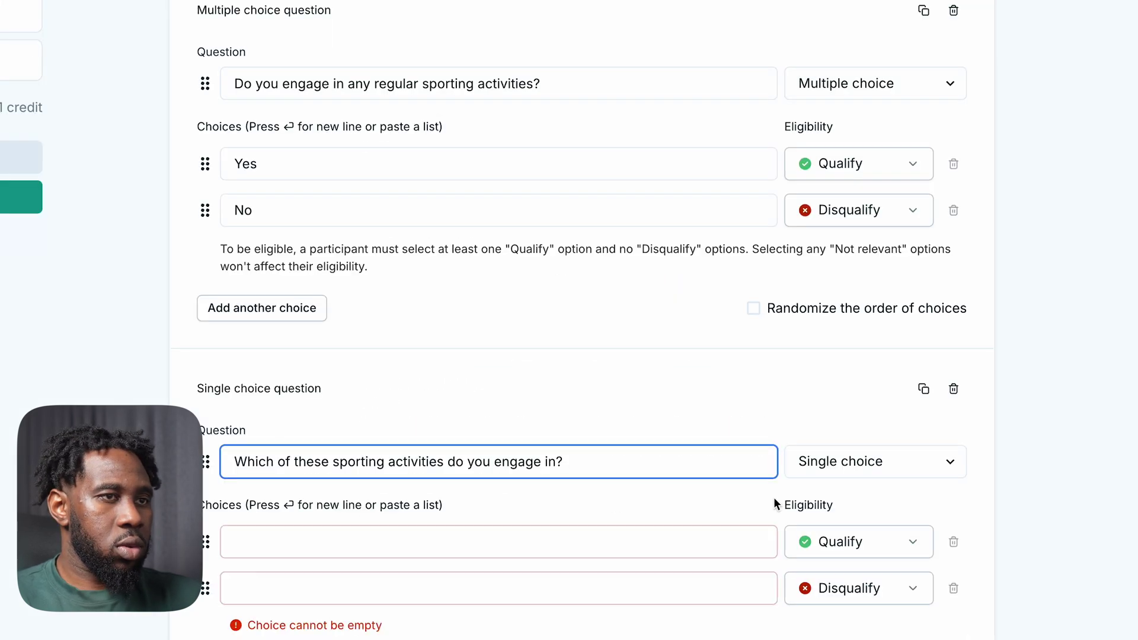
- Set the eligibility of Cycling, Hiking and Swimming to Qualify in the sporting activities question
scroll(488, 534, "down", 2)
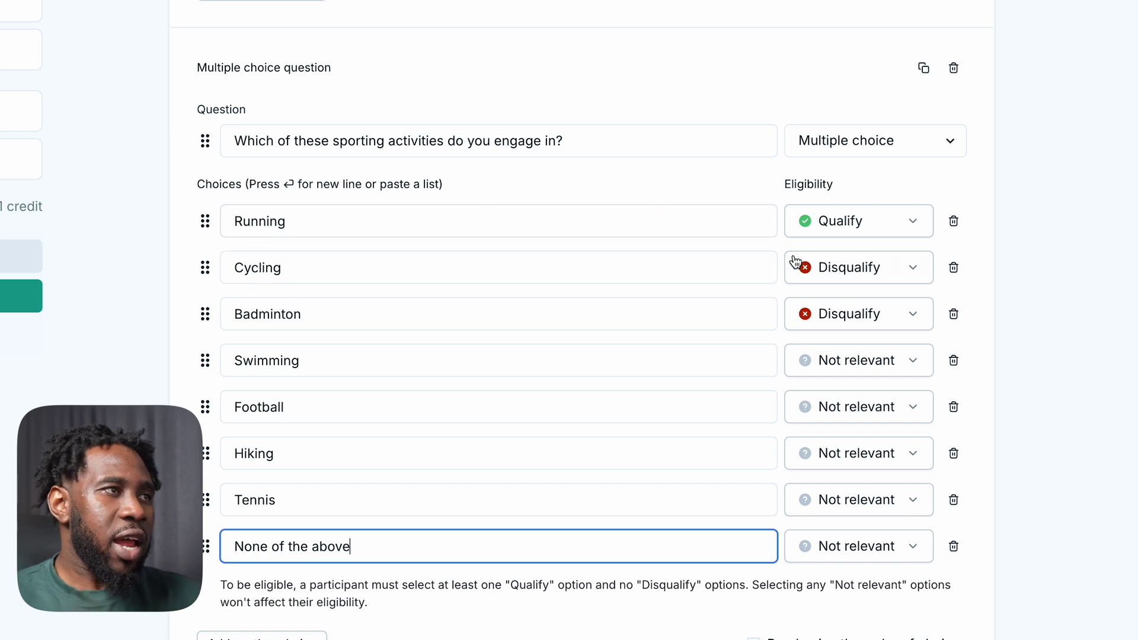
left_click(865, 278)
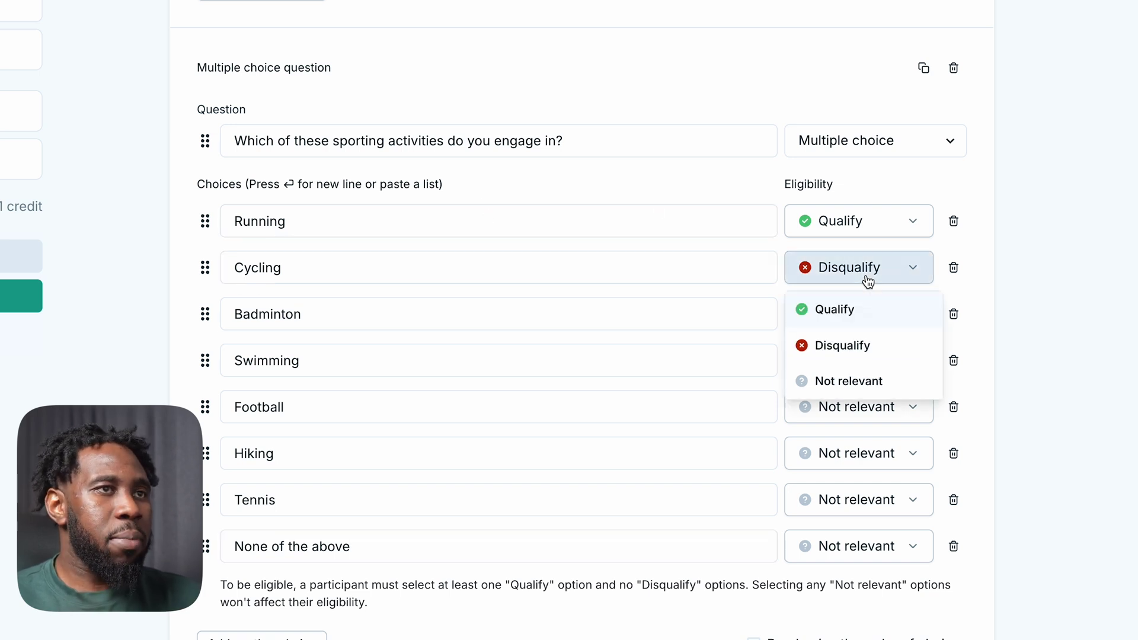
left_click(863, 311)
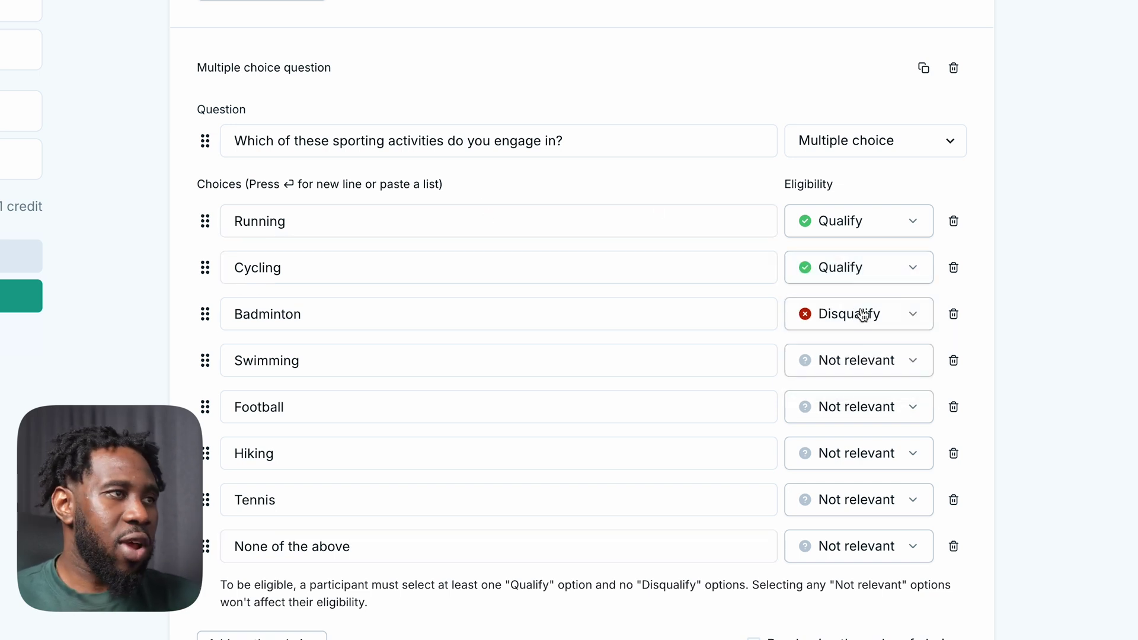
left_click(846, 468)
left_click(850, 501)
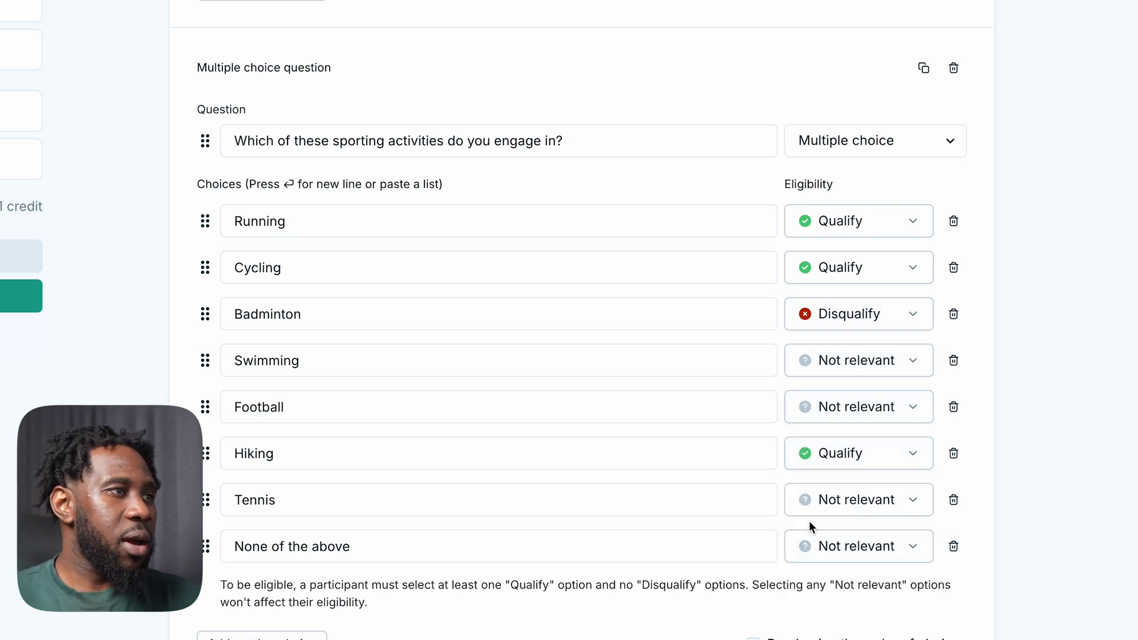
left_click(880, 369)
left_click(863, 404)
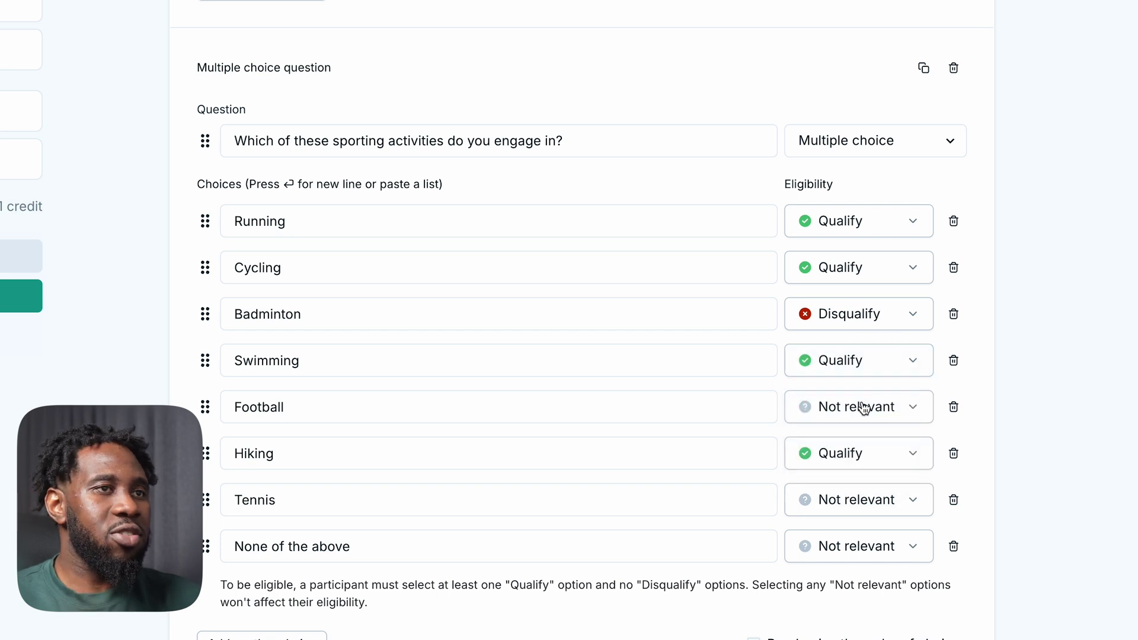
- Set the eligibility of Football to Qualify, and of Tennis and None of the above to Disqualify
left_click(865, 408)
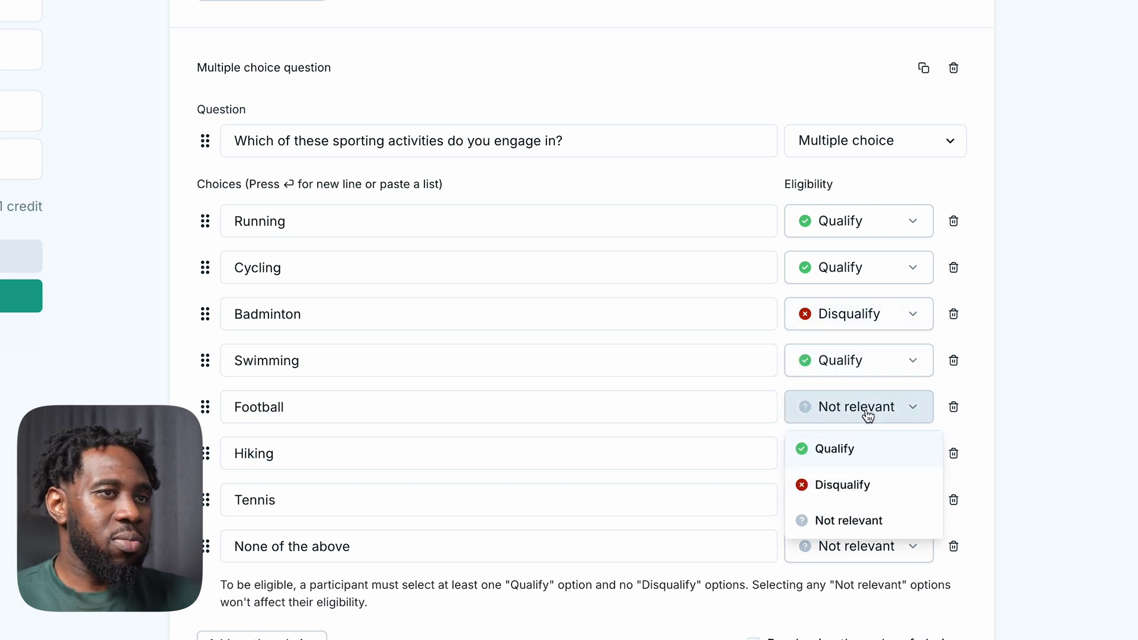
left_click(861, 460)
left_click(864, 557)
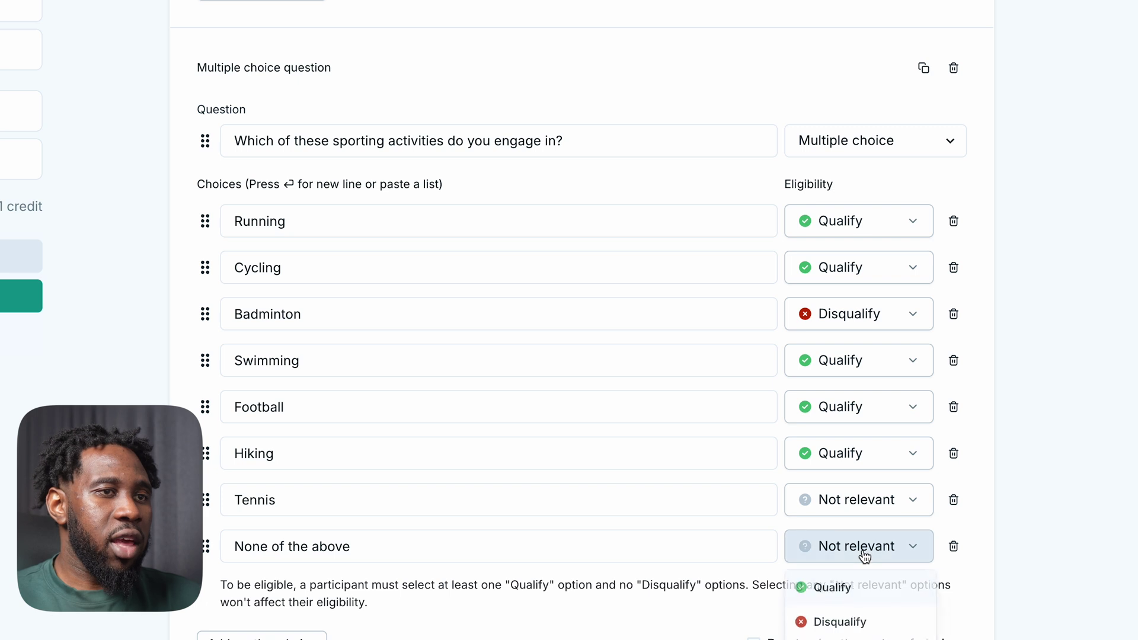
left_click(860, 592)
left_click(871, 500)
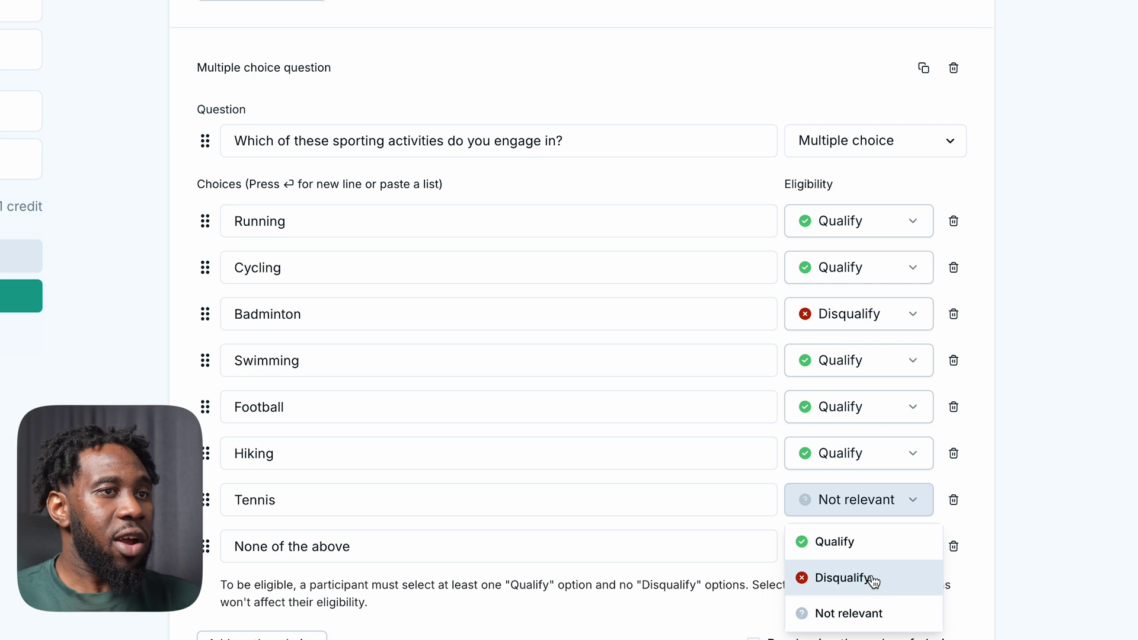
left_click(873, 579)
left_click(868, 557)
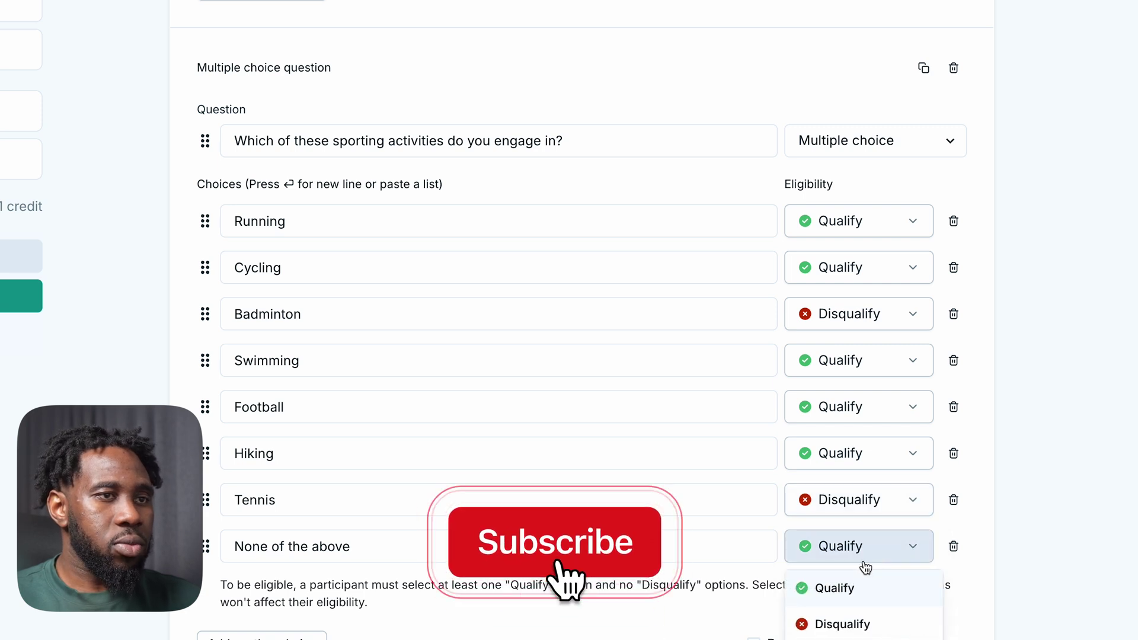
left_click(862, 623)
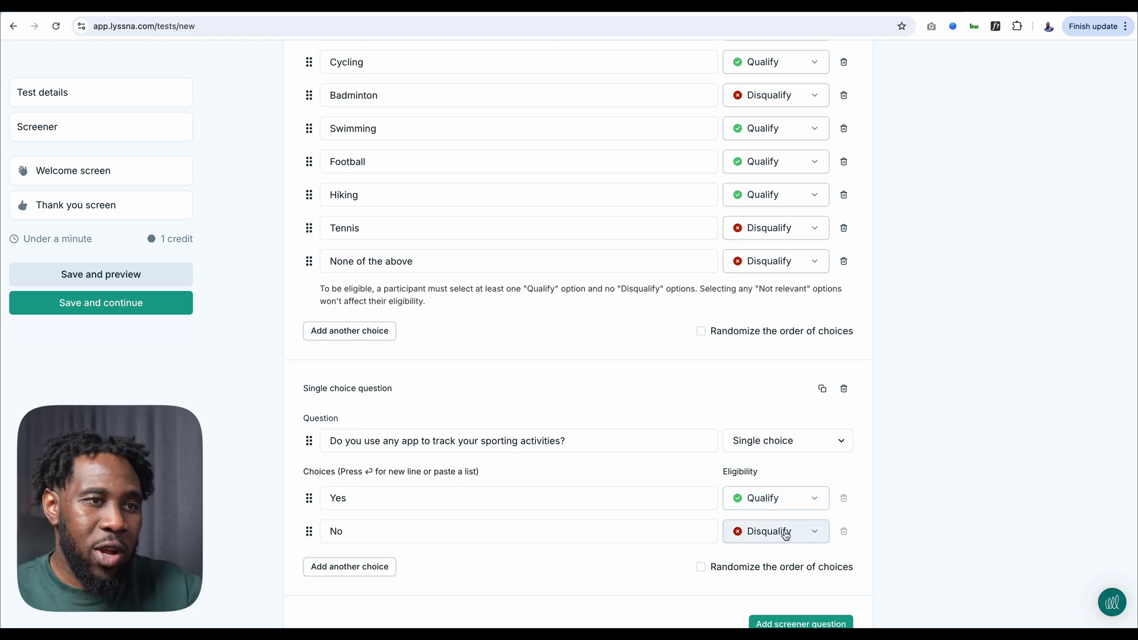
- Set the eligibility of Yes to Disqualify and No to Qualify in the question about using an app to track sporting activities
left_click(788, 499)
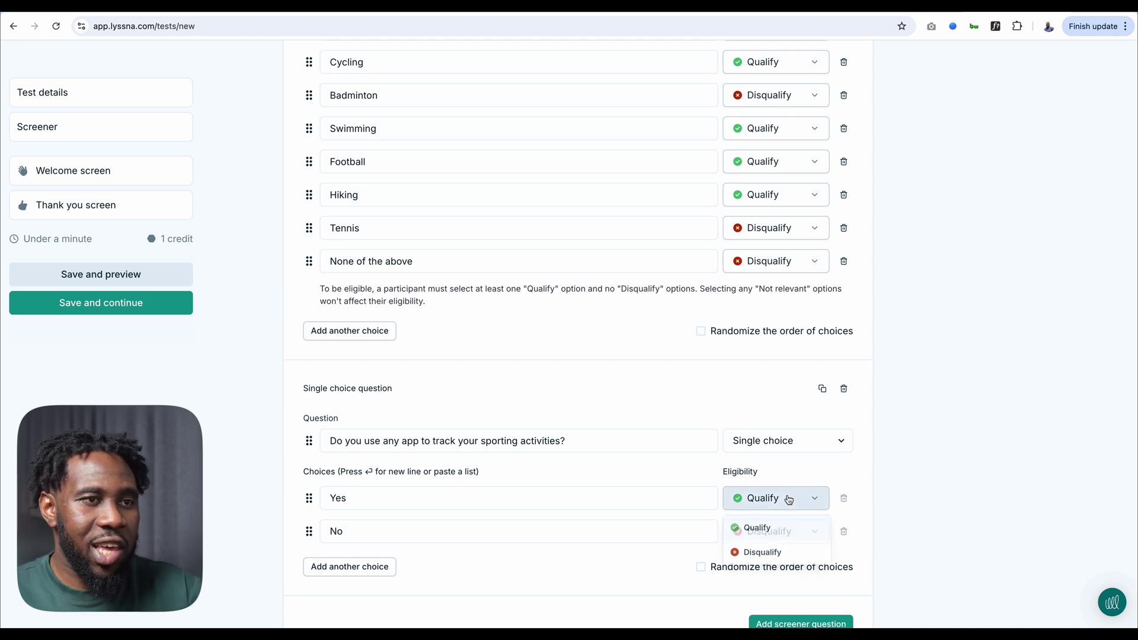
left_click(776, 560)
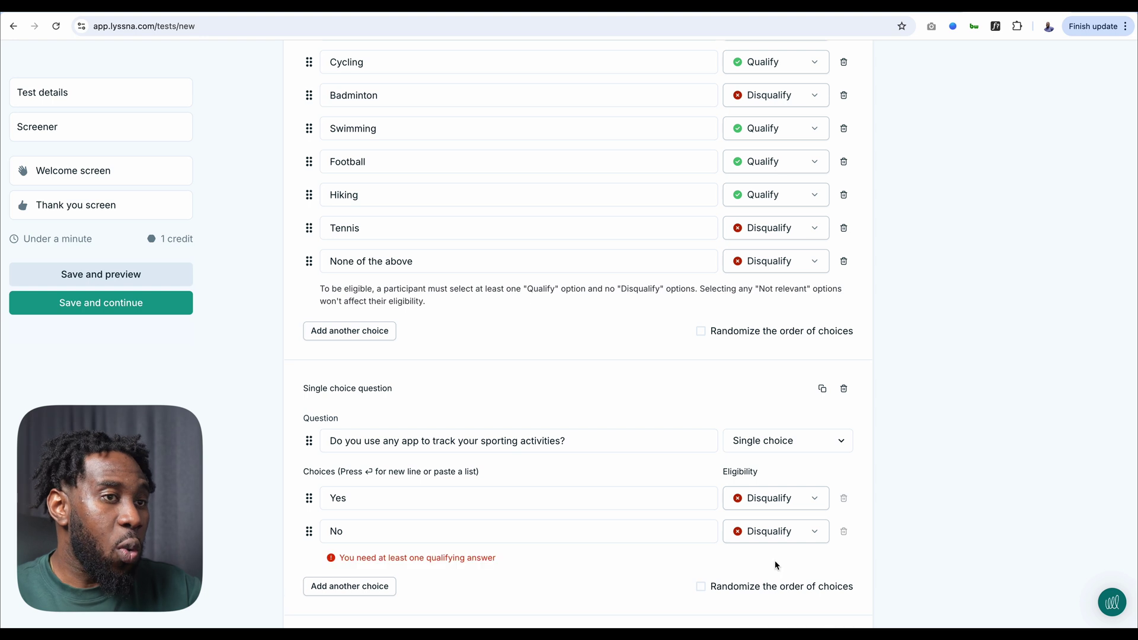
left_click(783, 540)
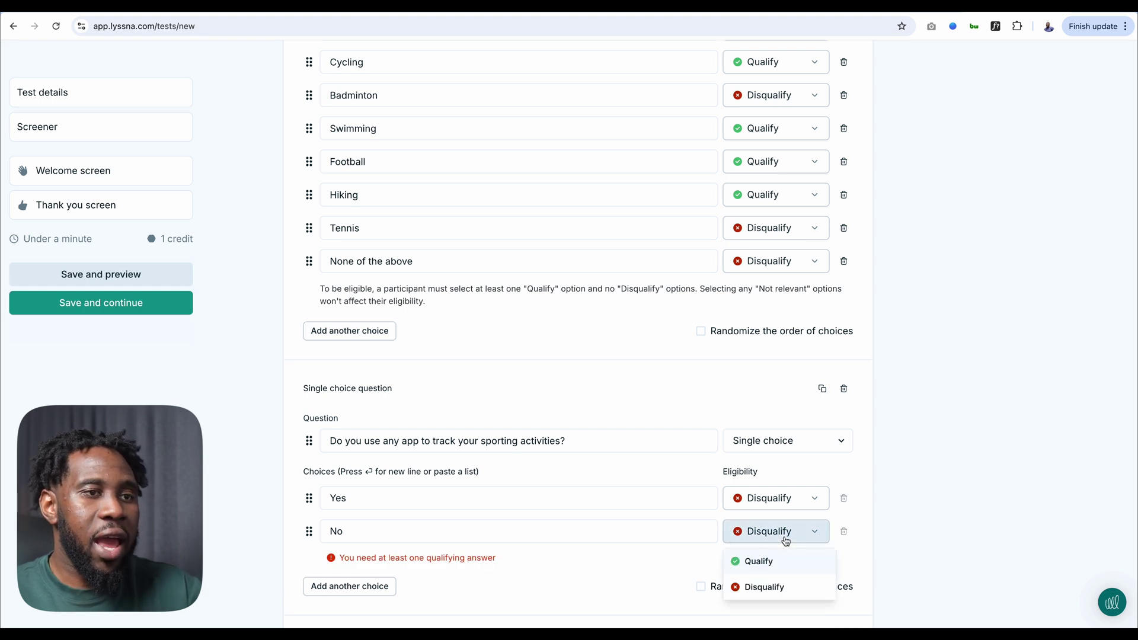
left_click(781, 563)
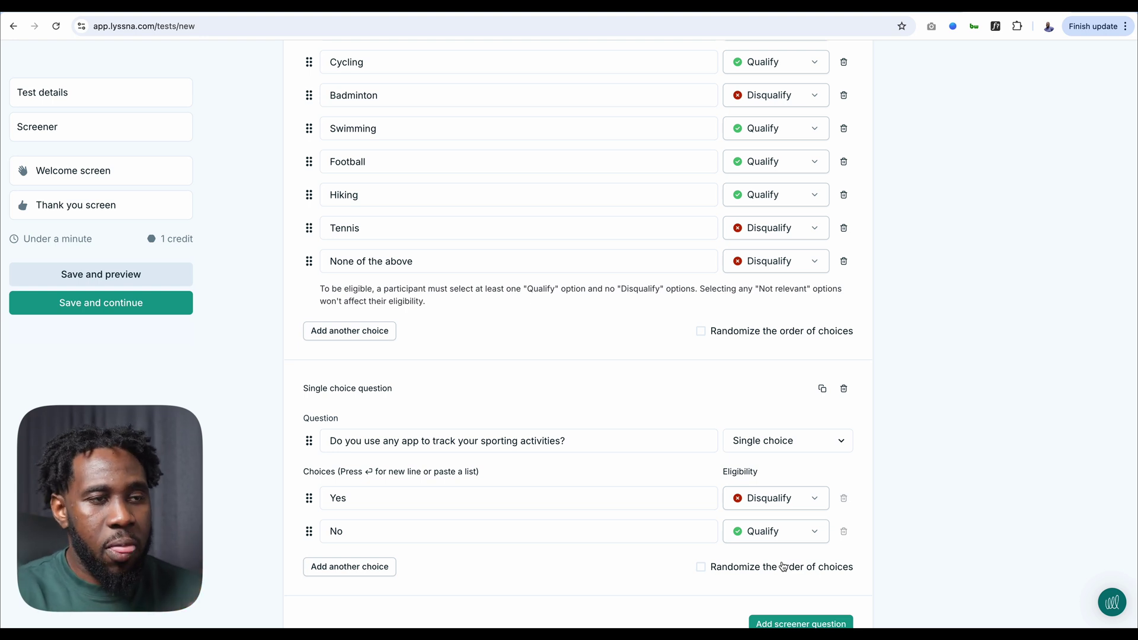
- Customize the welcome screen with the title "Welcome to the swim coach app usability test", the test plan's welcome message and start button text "Start test"
scroll(632, 526, "down", 3)
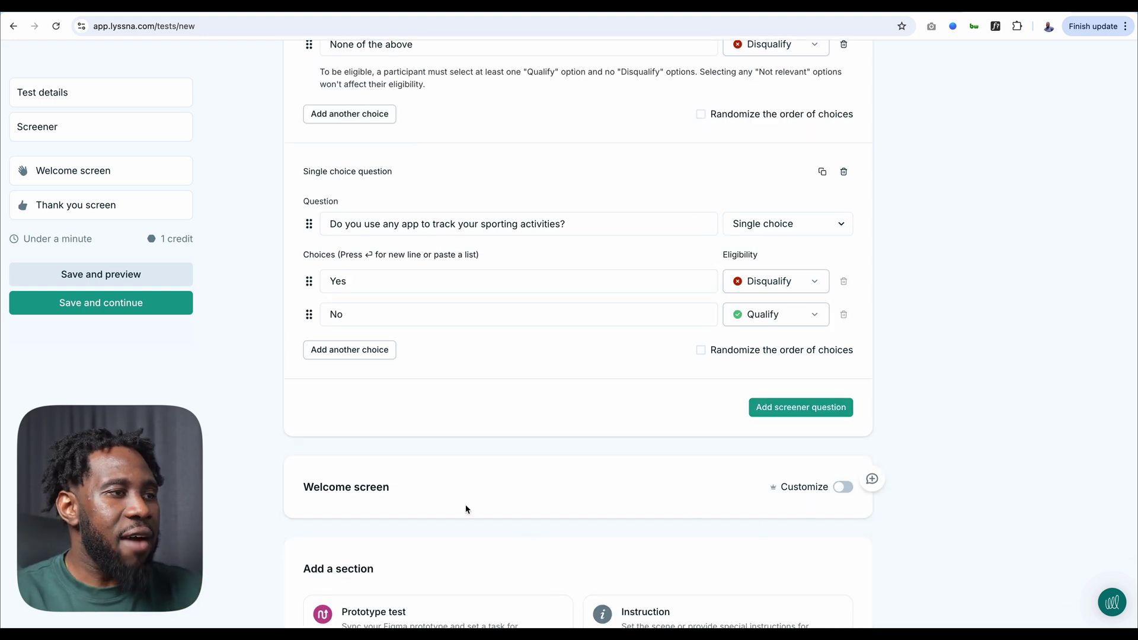
left_click(841, 489)
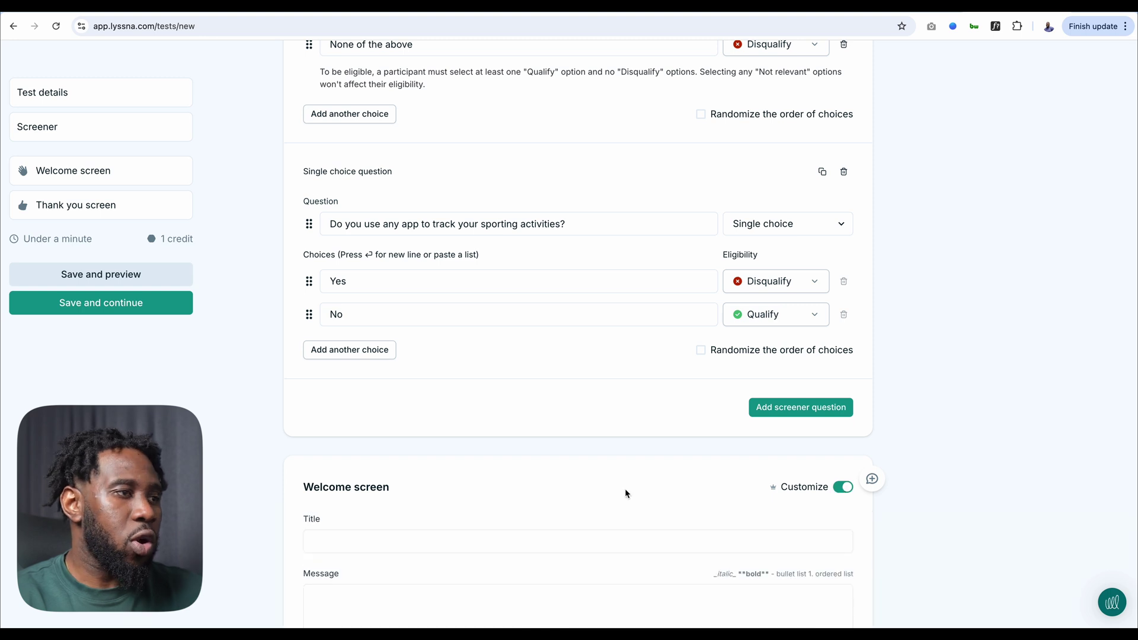
scroll(625, 488, "down", 1)
left_click(564, 488)
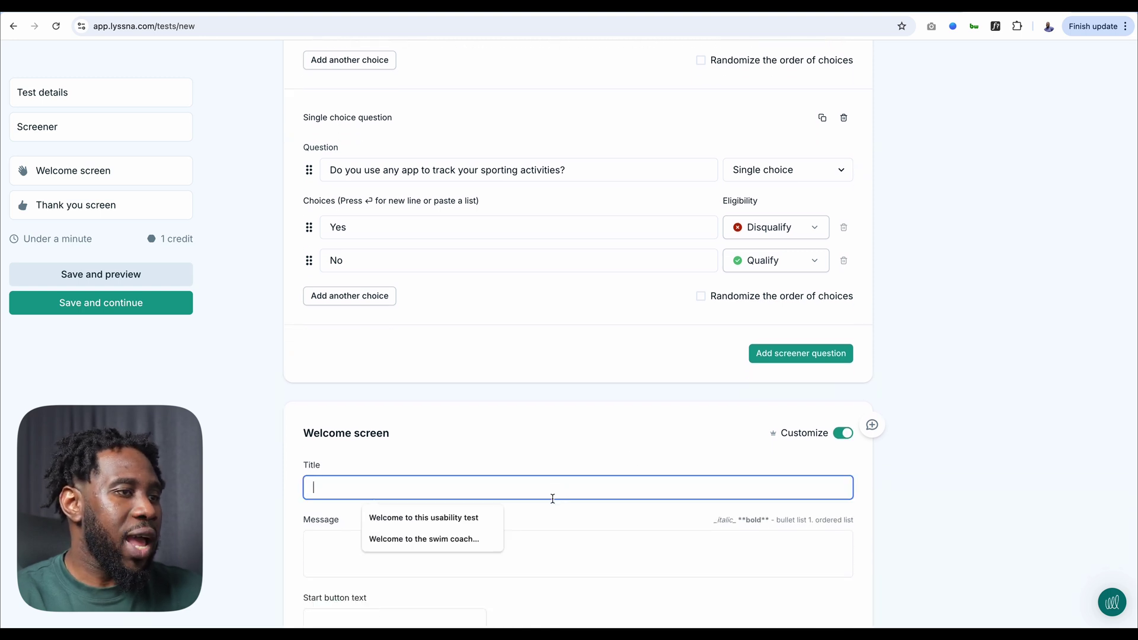
left_click(444, 537)
left_click(431, 541)
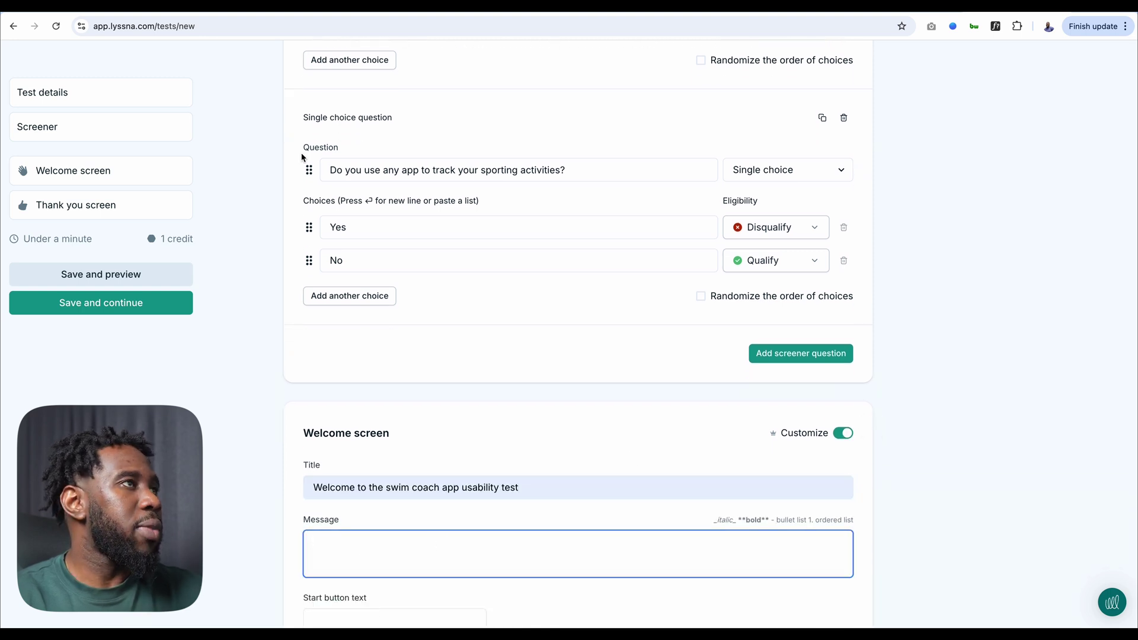
key("ctrl+Tab")
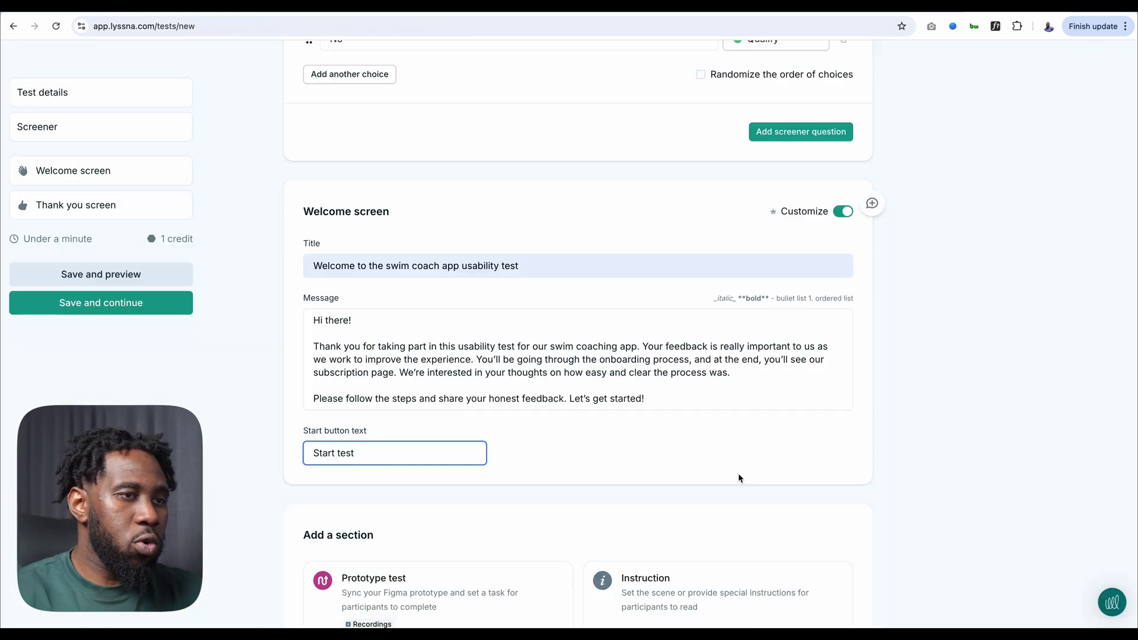
left_click(777, 478)
- Add a Prototype test section and enable Think aloud recording for it
scroll(778, 479, "down", 3)
scroll(778, 480, "down", 4)
scroll(757, 478, "down", 1)
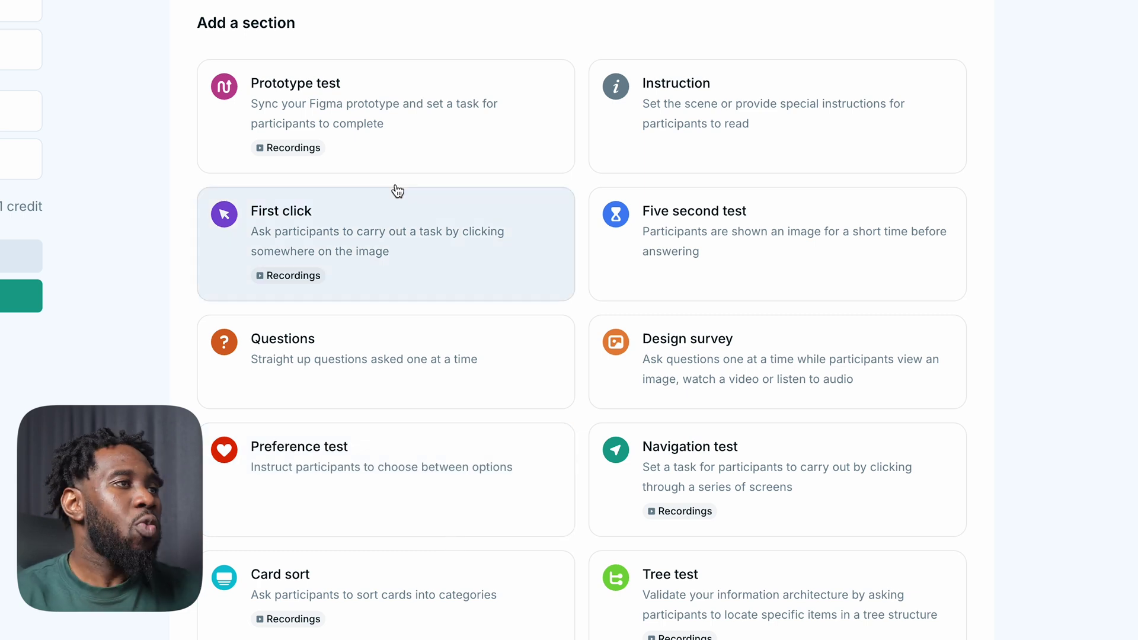
left_click(400, 150)
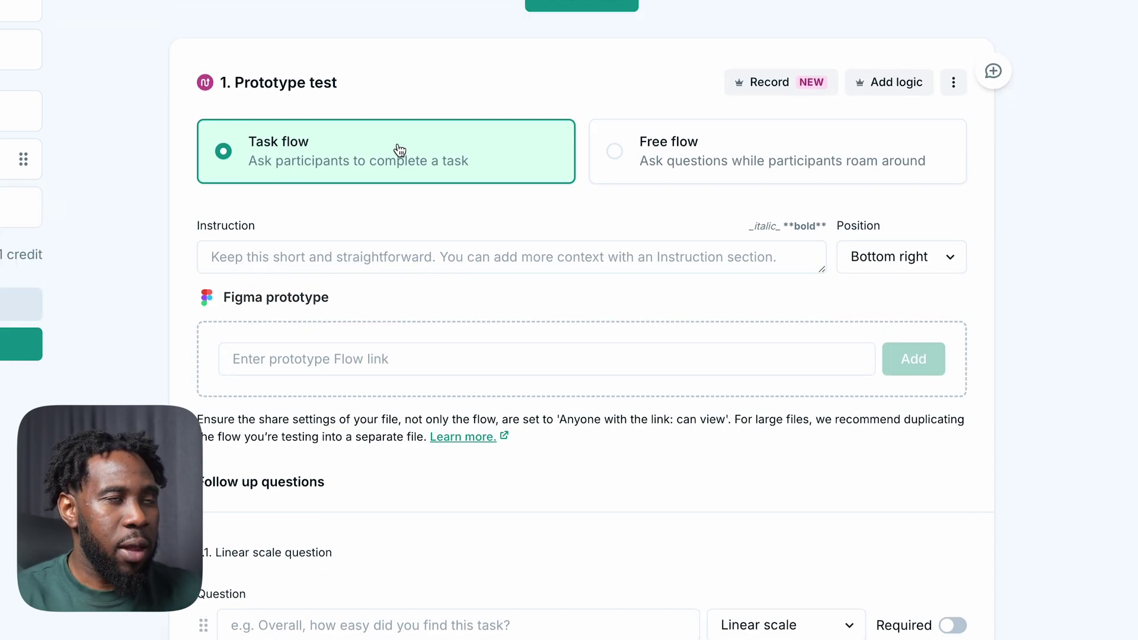
left_click(782, 87)
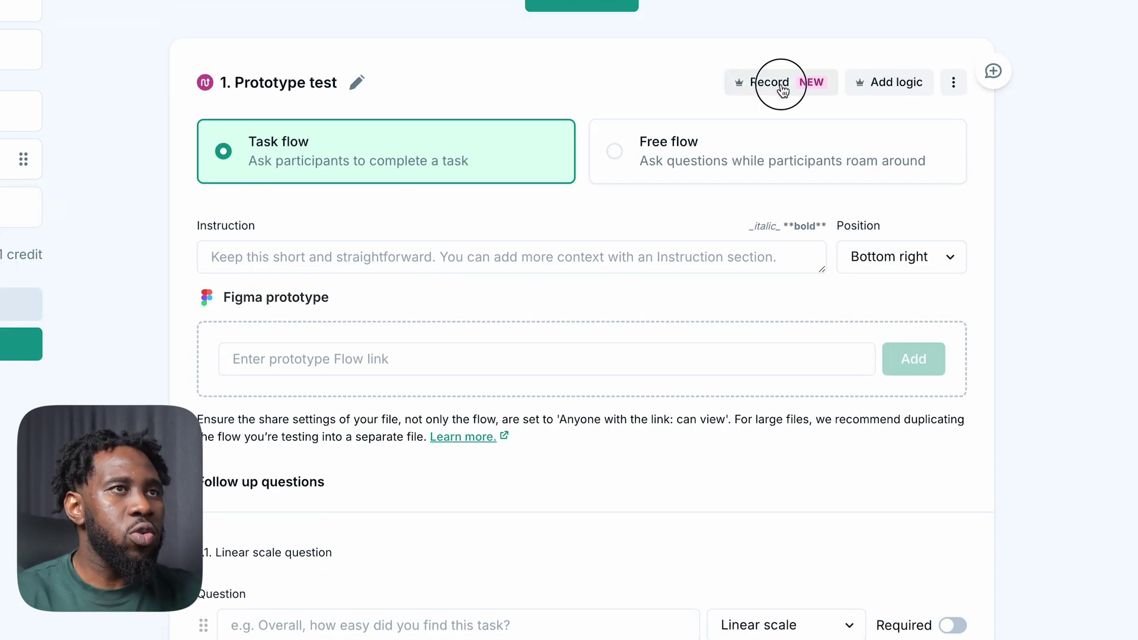
left_click(803, 170)
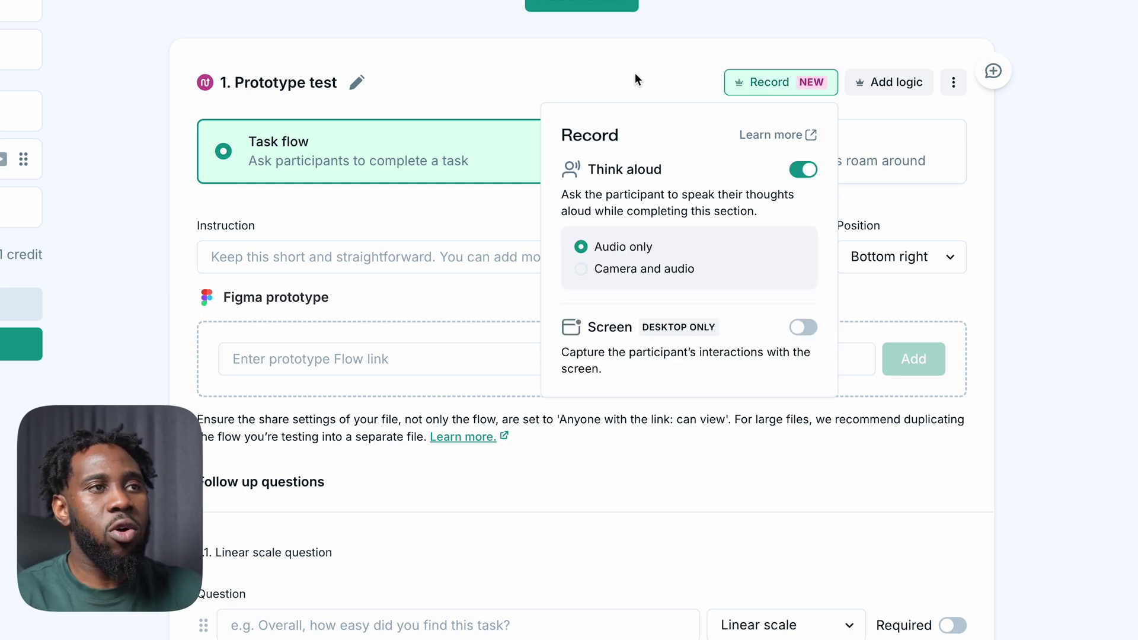
- Fill the prototype test's instruction with the test plan's test instructions and add the Dolphy prototype using its share link from Figma
left_click(490, 260)
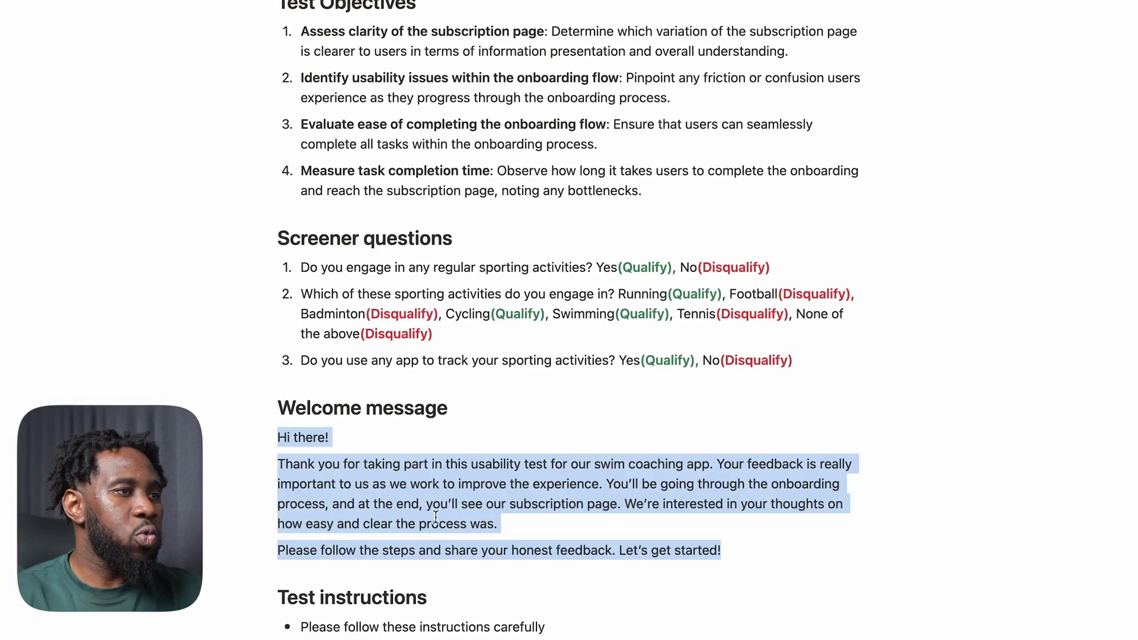
scroll(435, 518, "down", 2)
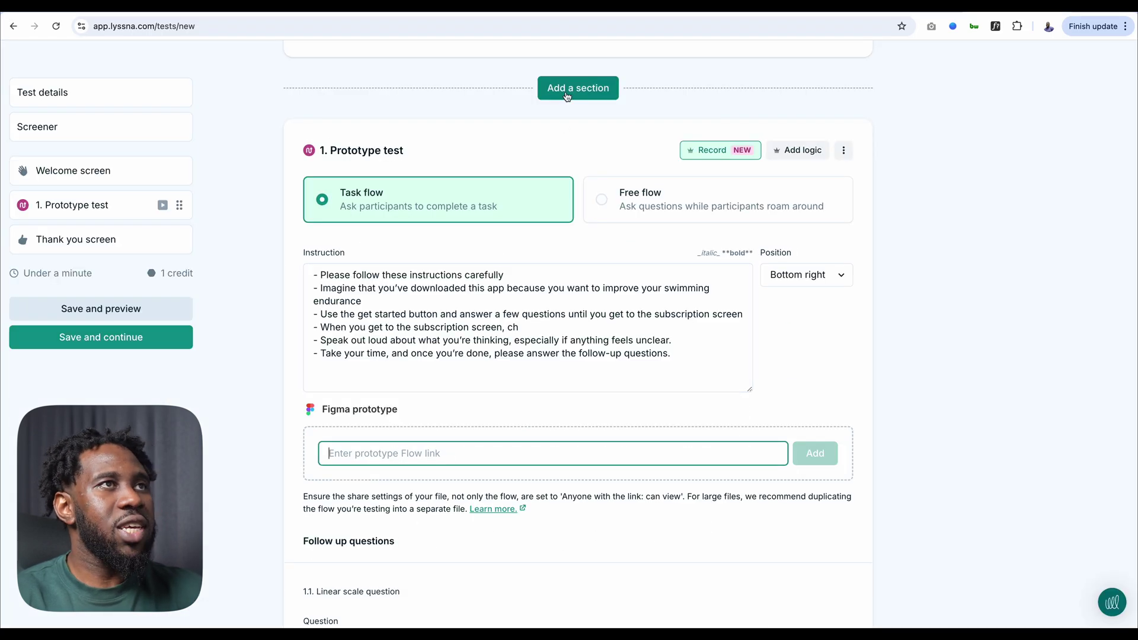
left_click(602, 18)
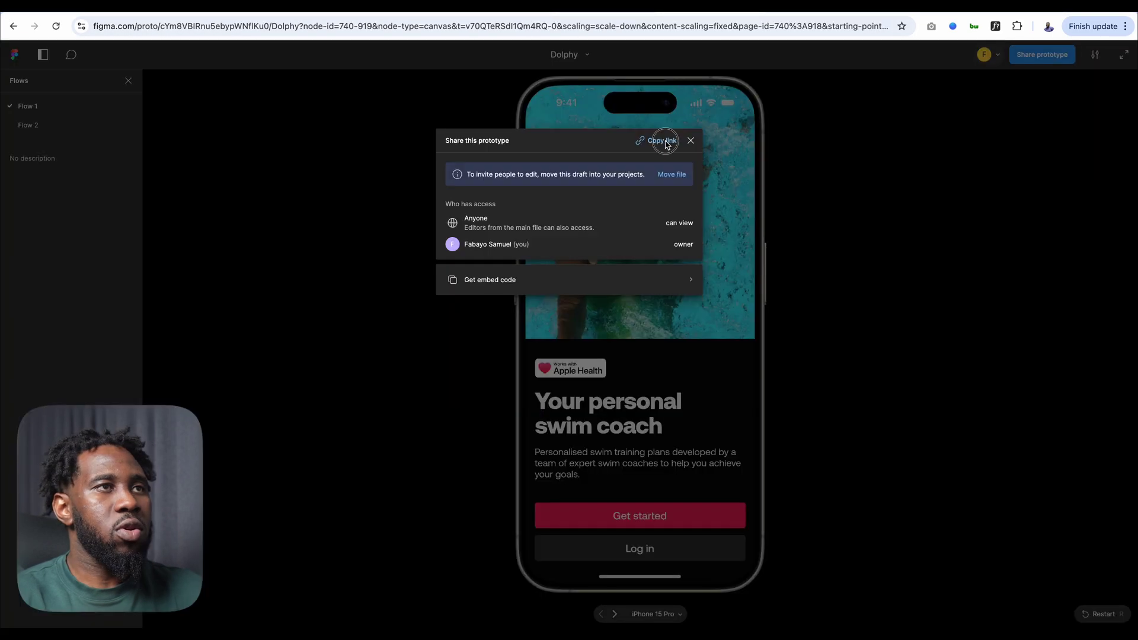
left_click(664, 143)
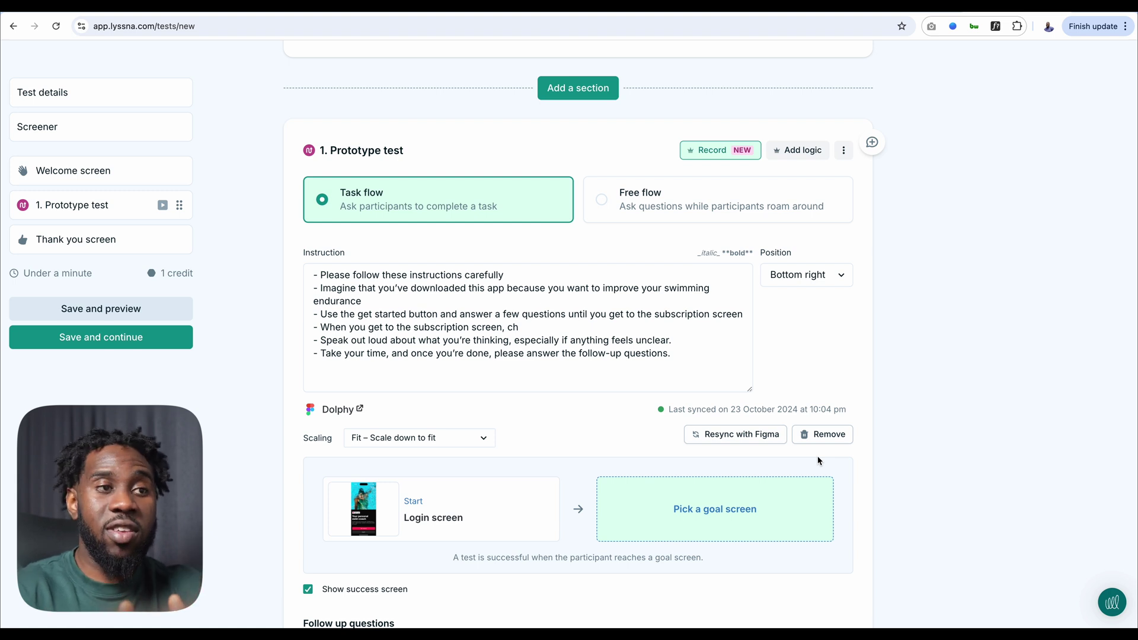
- Go through the prototype's onboarding with Male, skill level 3, Build endurance and the 7-day free trial, and set the Coach screen as goal
left_click(763, 520)
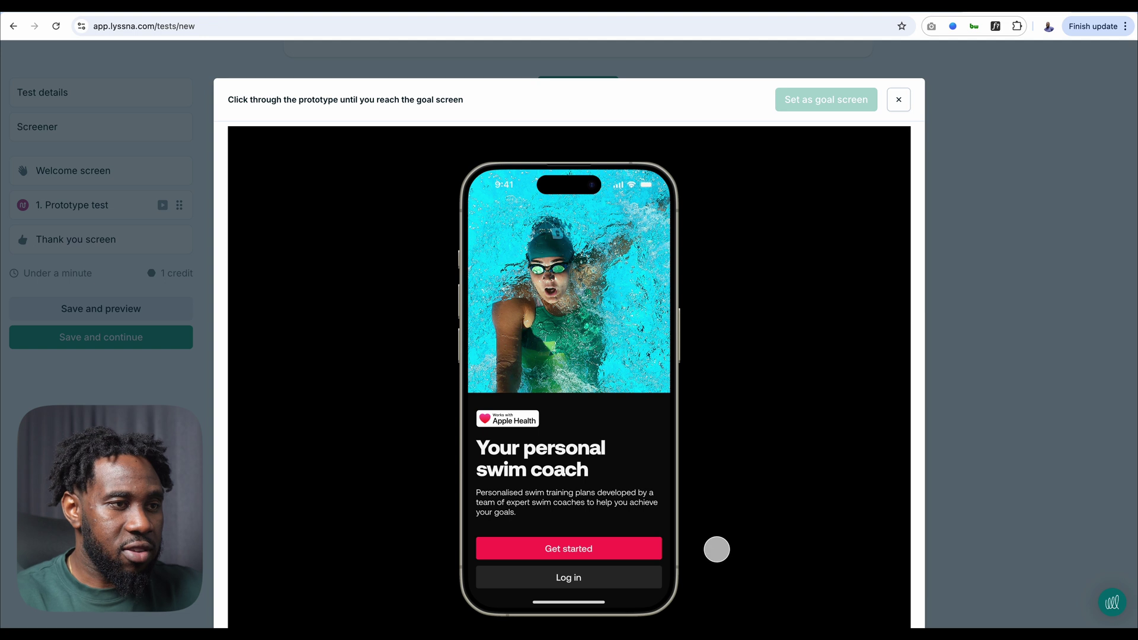
left_click(637, 547)
left_click(645, 313)
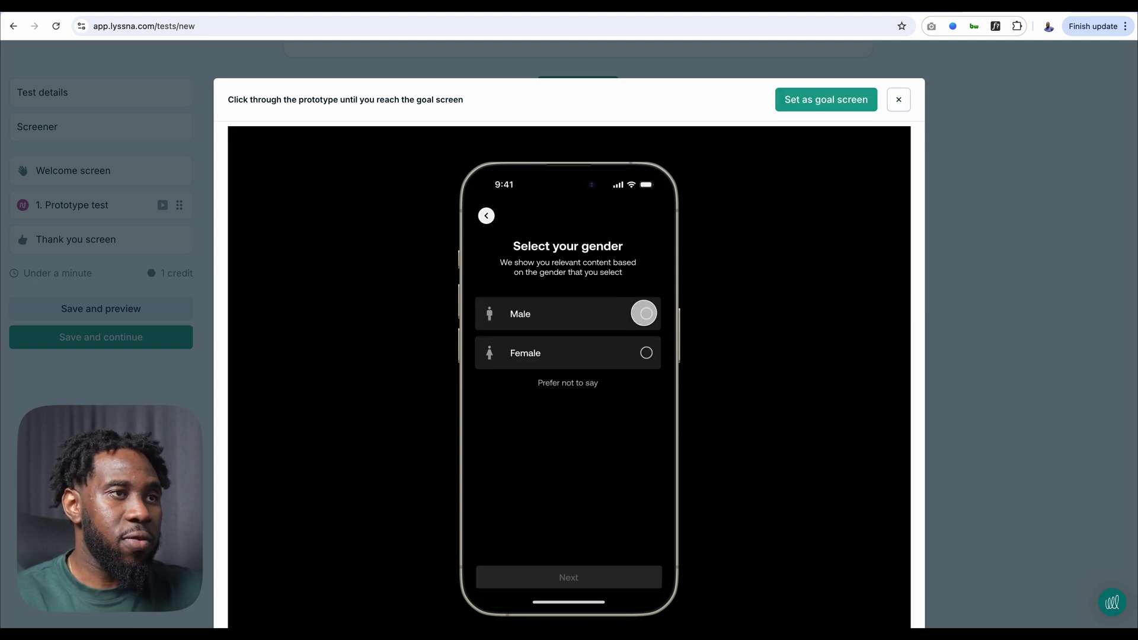
left_click(597, 579)
left_click(645, 344)
left_click(591, 579)
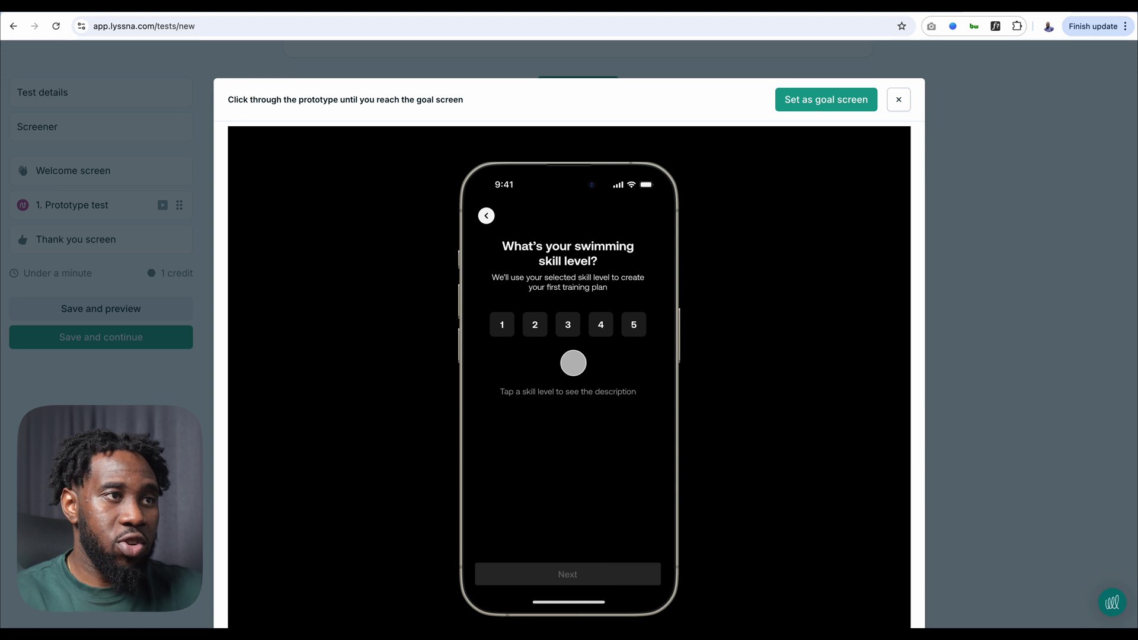
left_click(568, 325)
left_click(584, 574)
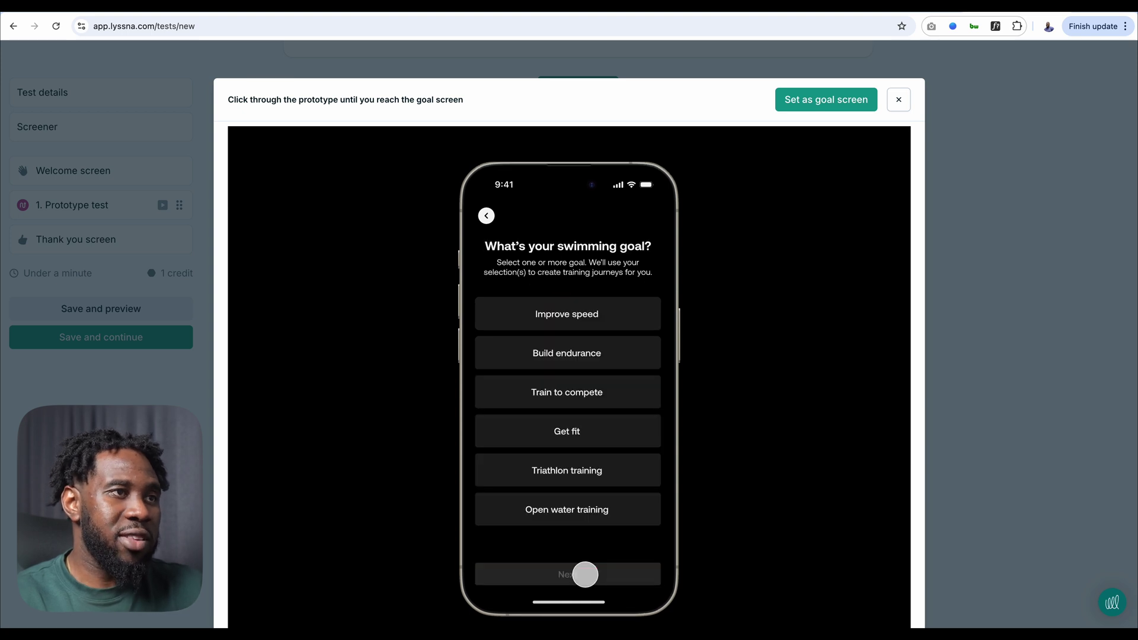
left_click(599, 347)
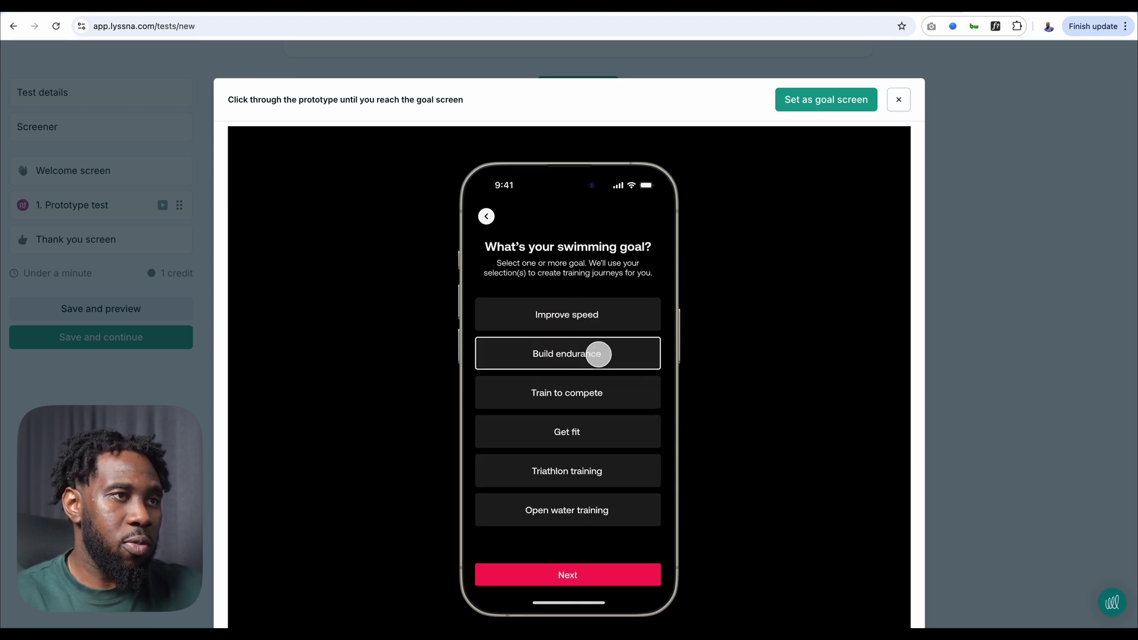
left_click(594, 572)
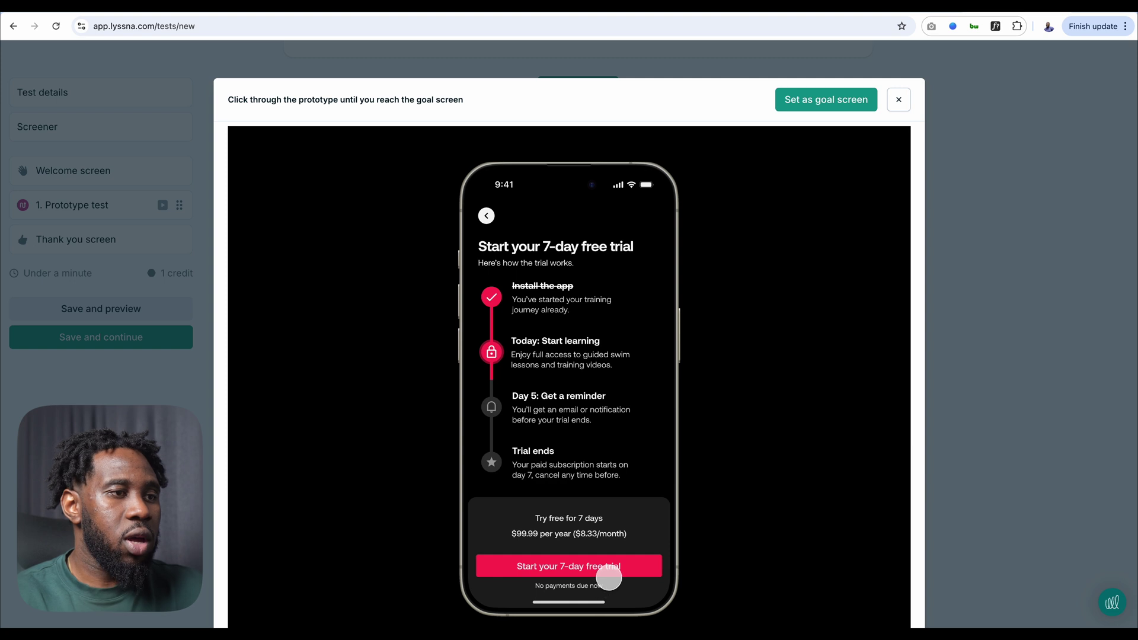
left_click(607, 570)
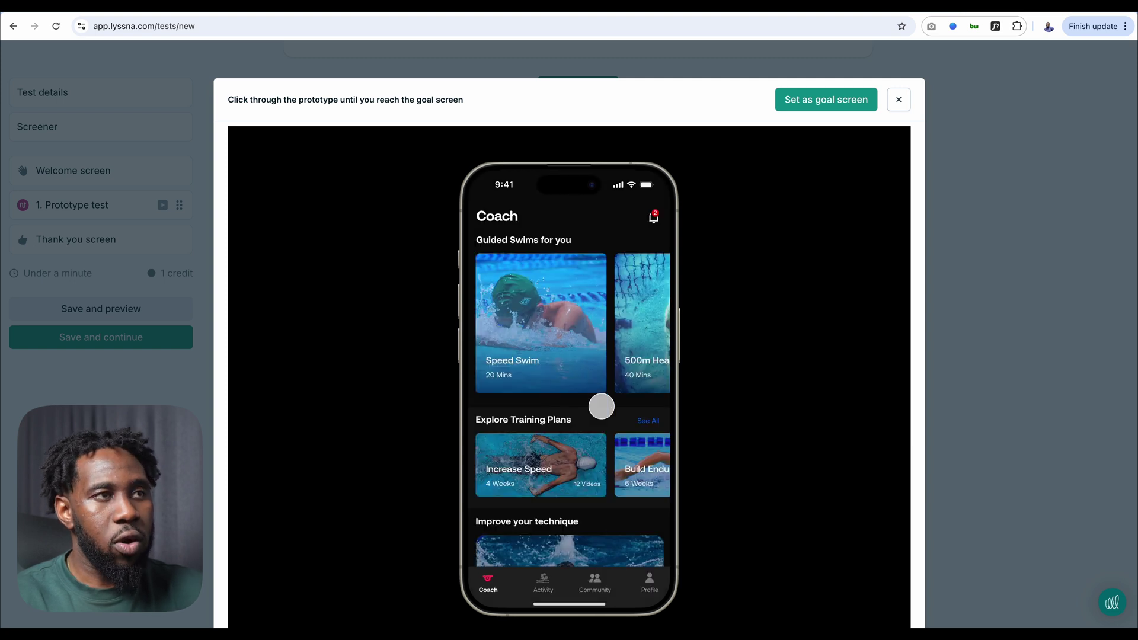
left_click(820, 106)
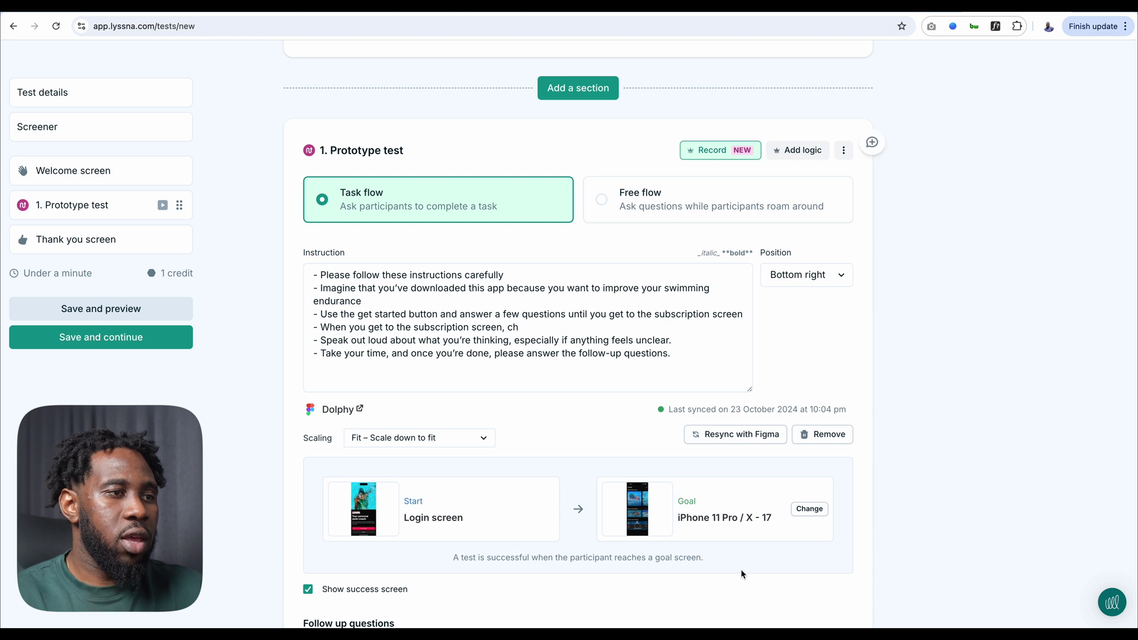
- Copy "How easy was it to complete the onboarding flow?" from the test plan doc into the first linear scale follow-up question
scroll(740, 572, "down", 4)
scroll(541, 495, "down", 2)
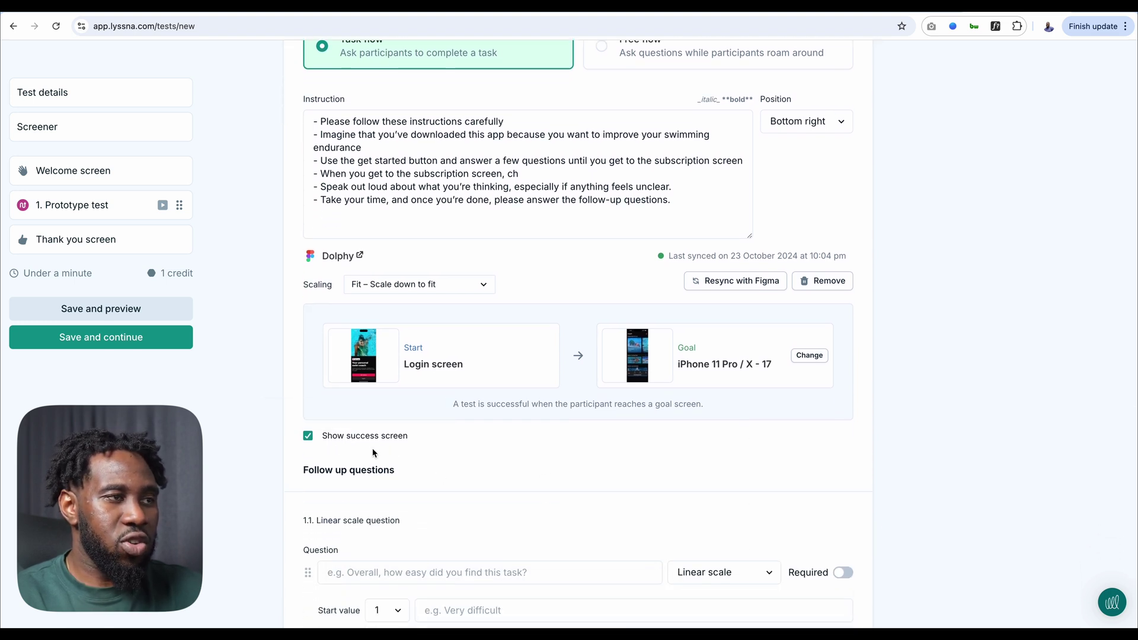
scroll(465, 448, "down", 5)
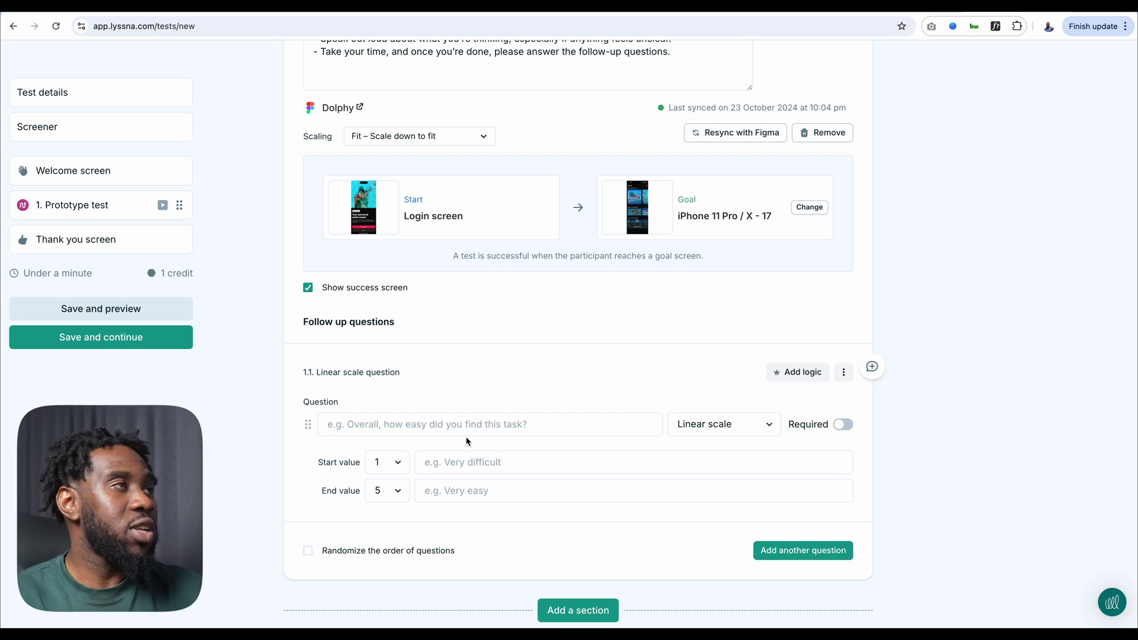
key("ctrl+Tab")
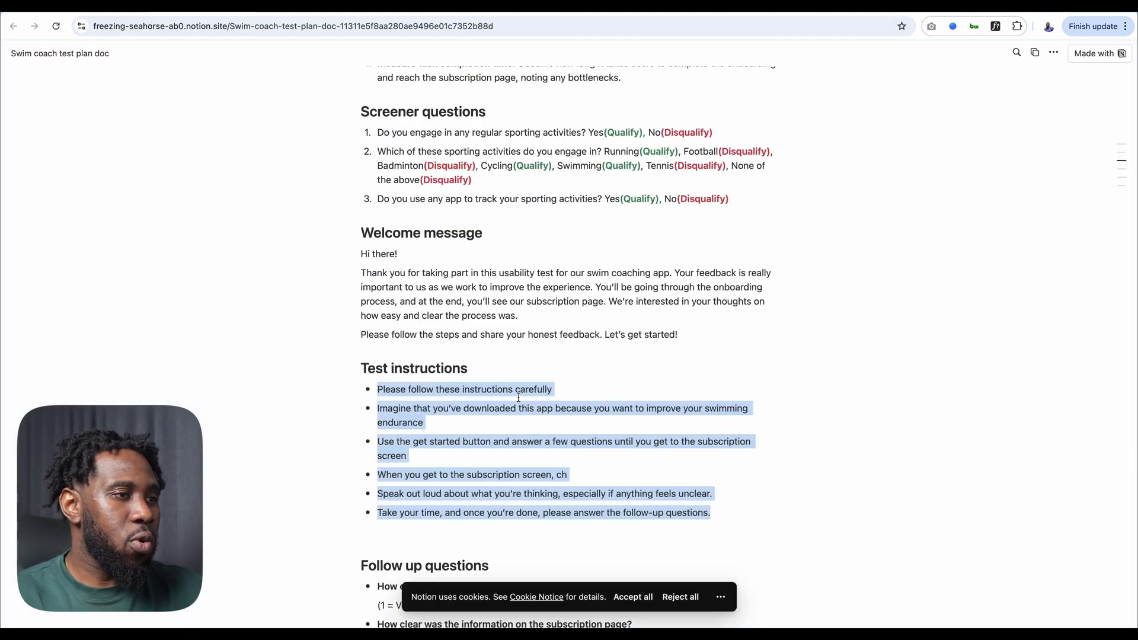
scroll(518, 397, "down", 5)
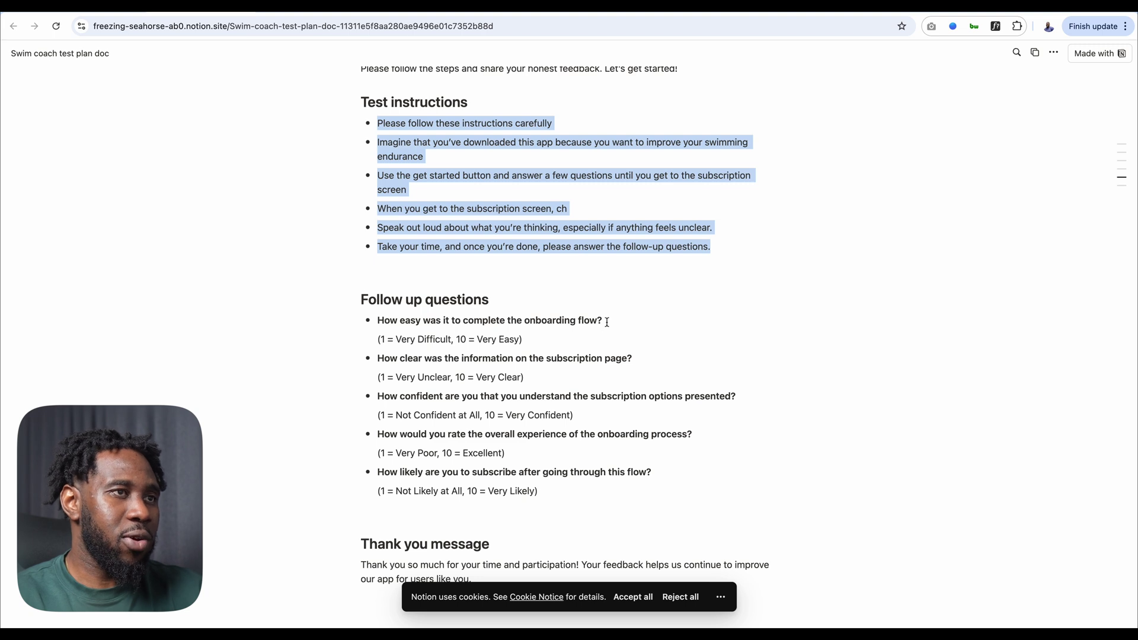
left_click_drag(600, 323, 375, 320)
key("ctrl+c")
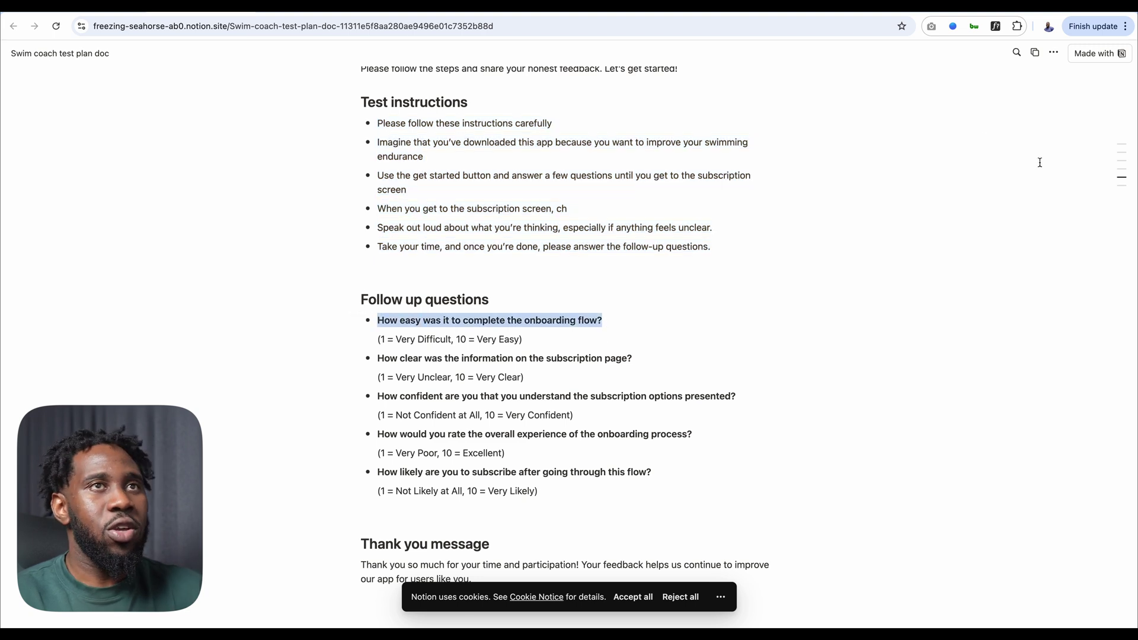
key("ctrl+Tab")
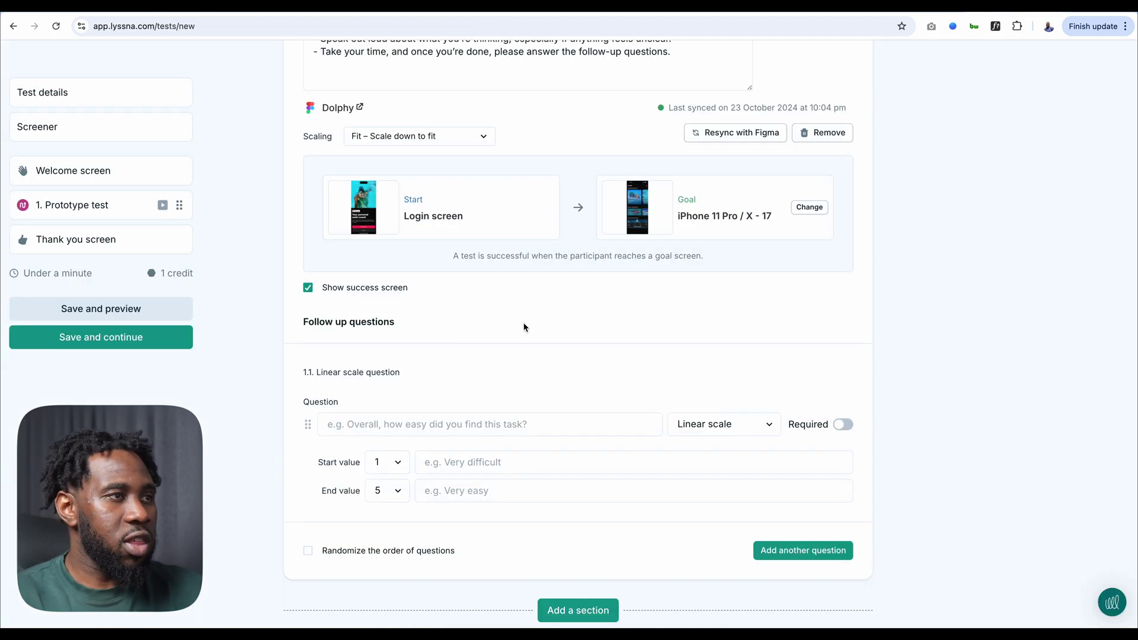
left_click(405, 421)
key("ctrl+v")
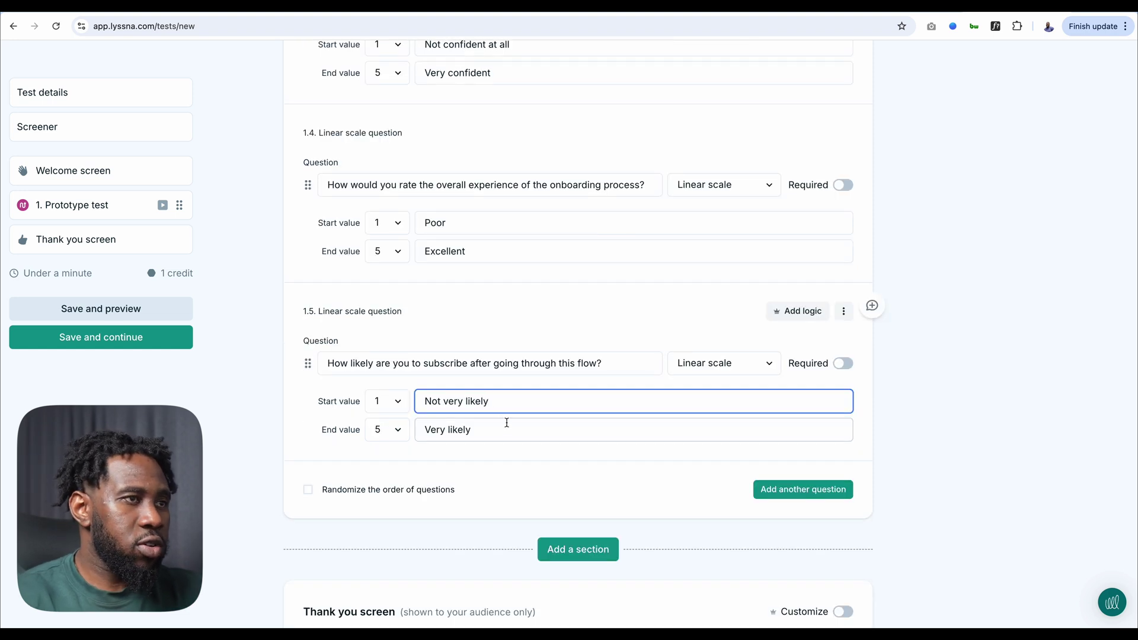
- Review the last linear scale follow-up questions and their start and end labels, down to the thank you screen section
left_click(507, 423)
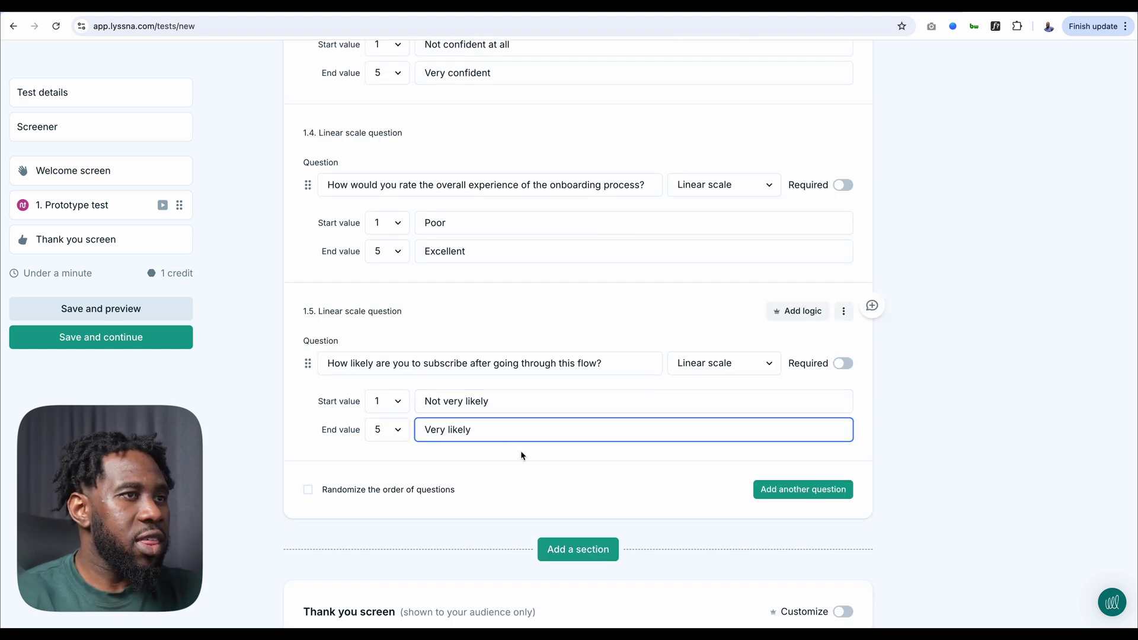
scroll(521, 457, "up", 2)
scroll(495, 409, "down", 1)
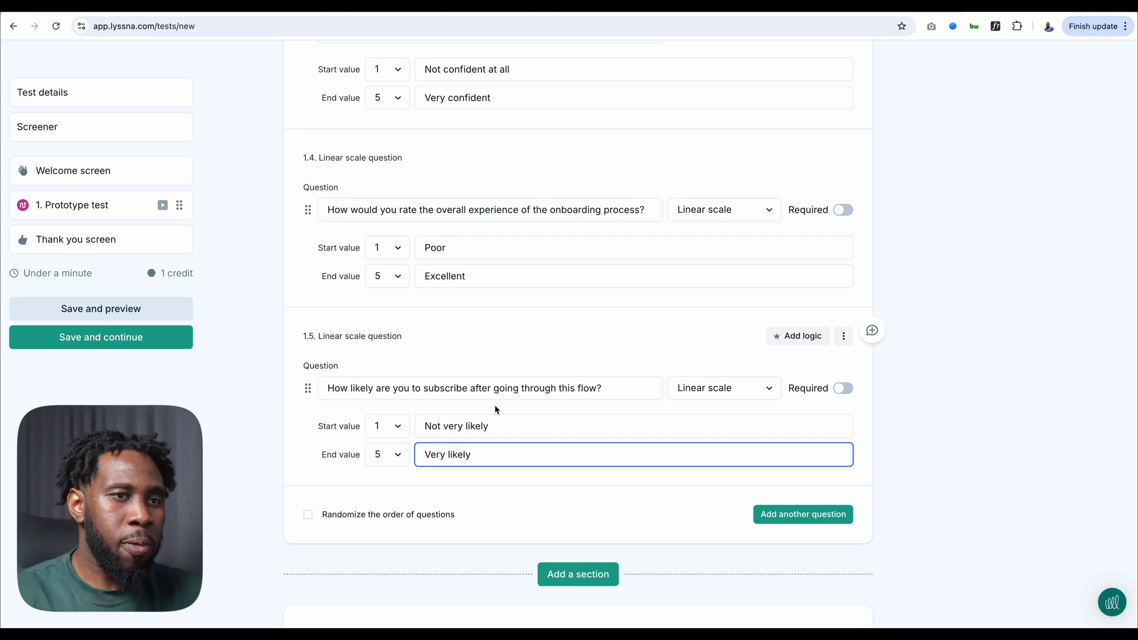
scroll(562, 463, "down", 2)
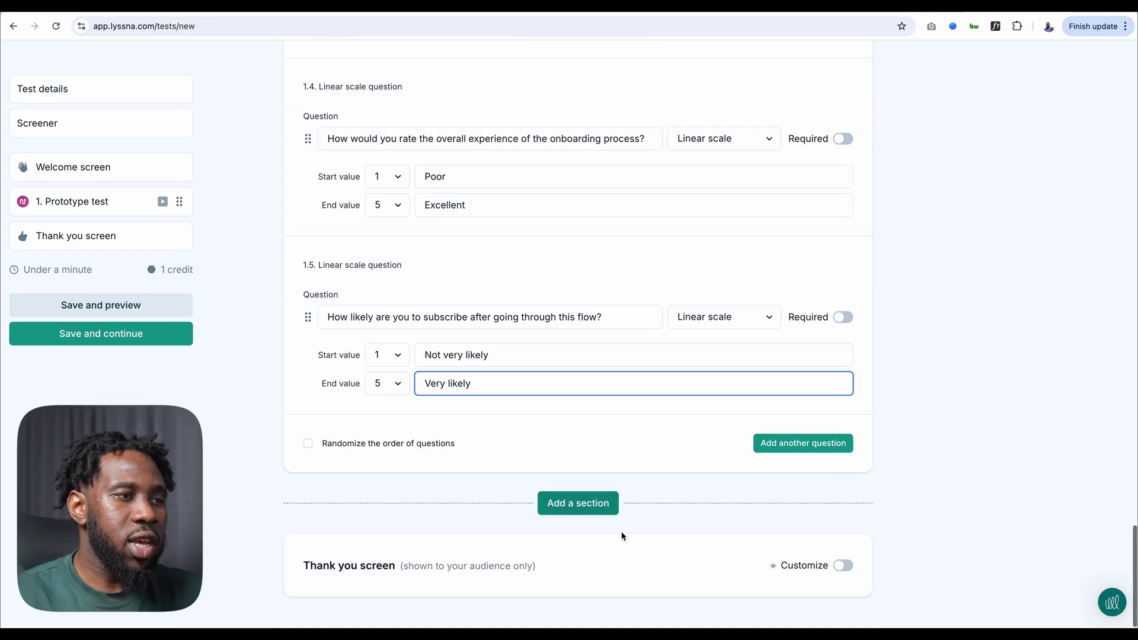
- Turn on customization for the thank you screen and set its title to "Thanks for taking the test"
left_click(842, 569)
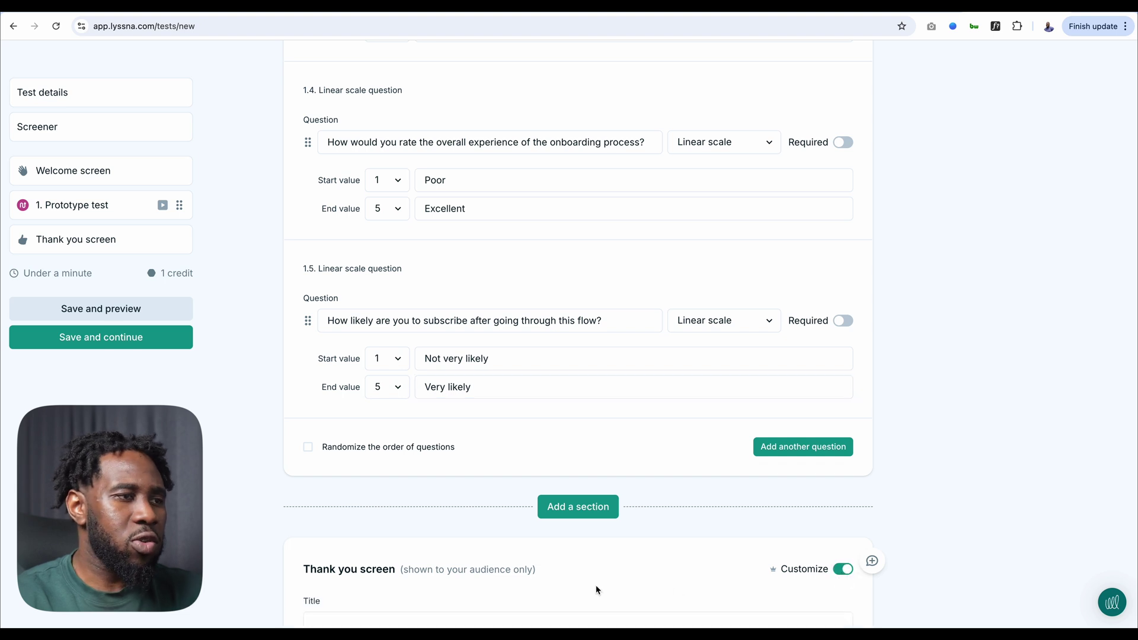
scroll(421, 610, "down", 1)
left_click(414, 567)
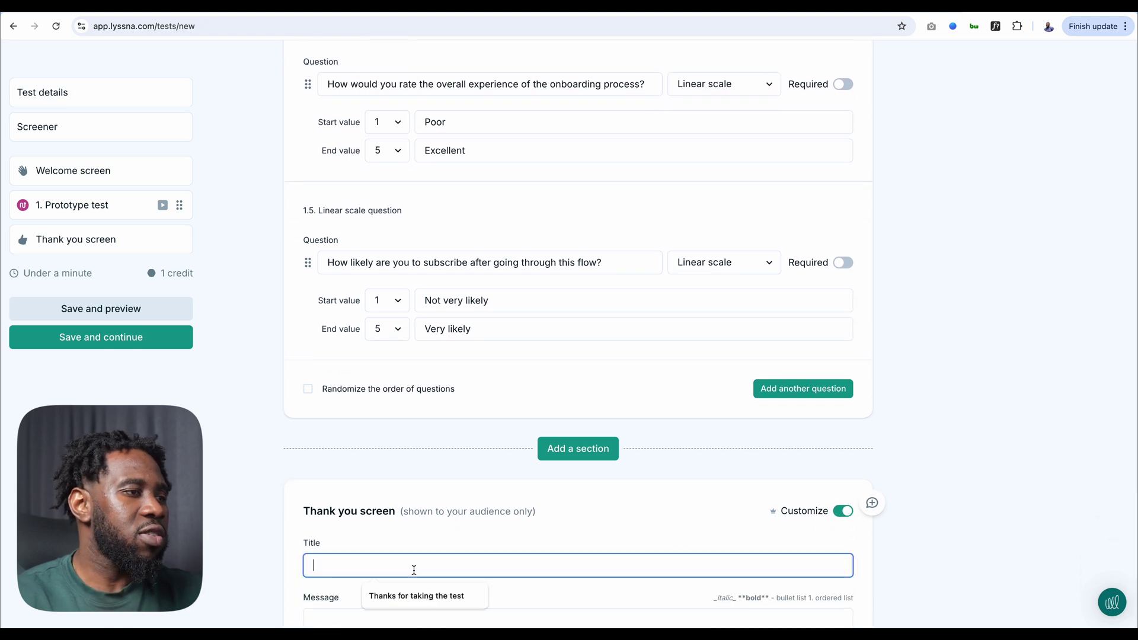
scroll(381, 559, "down", 2)
type("Thanks")
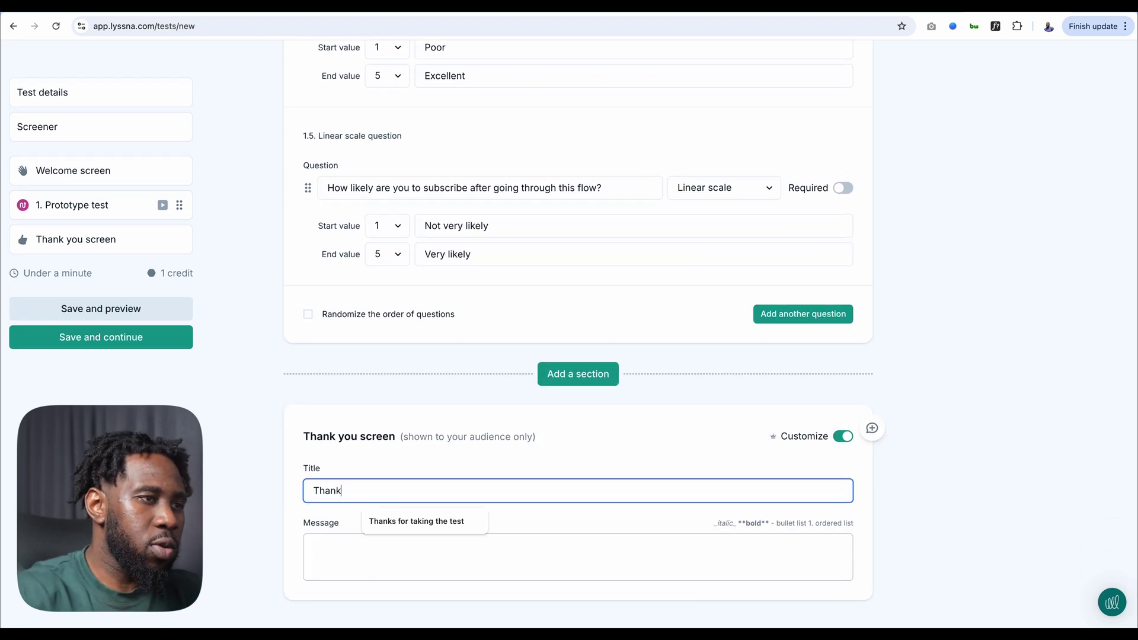
left_click(413, 527)
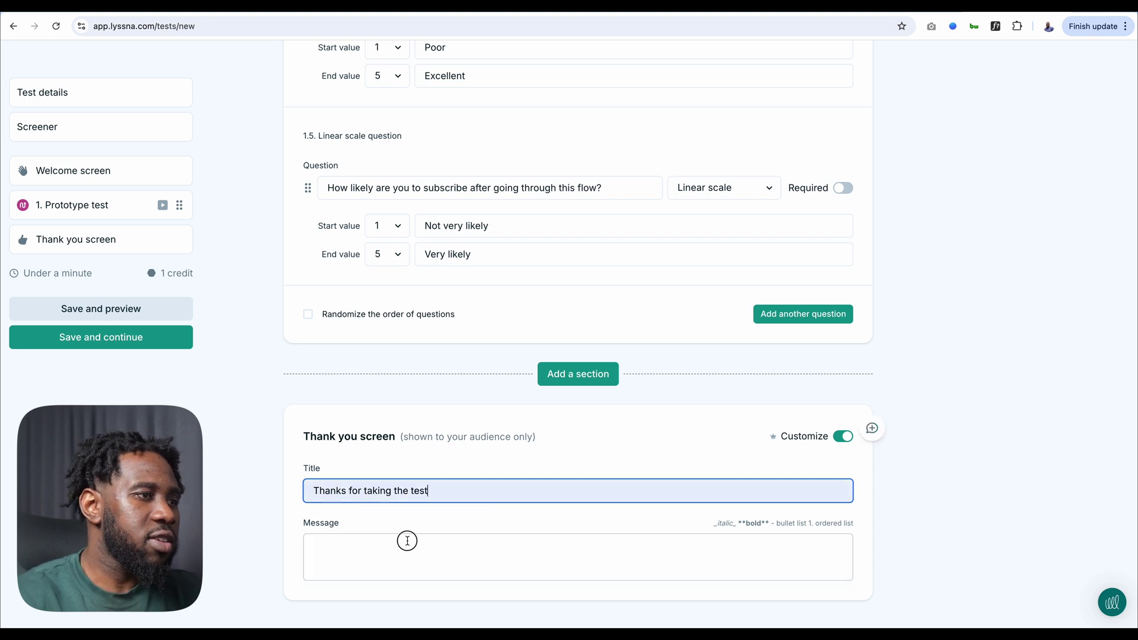
- Set the thank you message to "Thank you so much for your time and participation! Your feedback helps us continue to improve our app for users like you."
left_click(407, 539)
type("Thank you so much for your time and participation! Your feedback helps us continue to improve our app for users like you.")
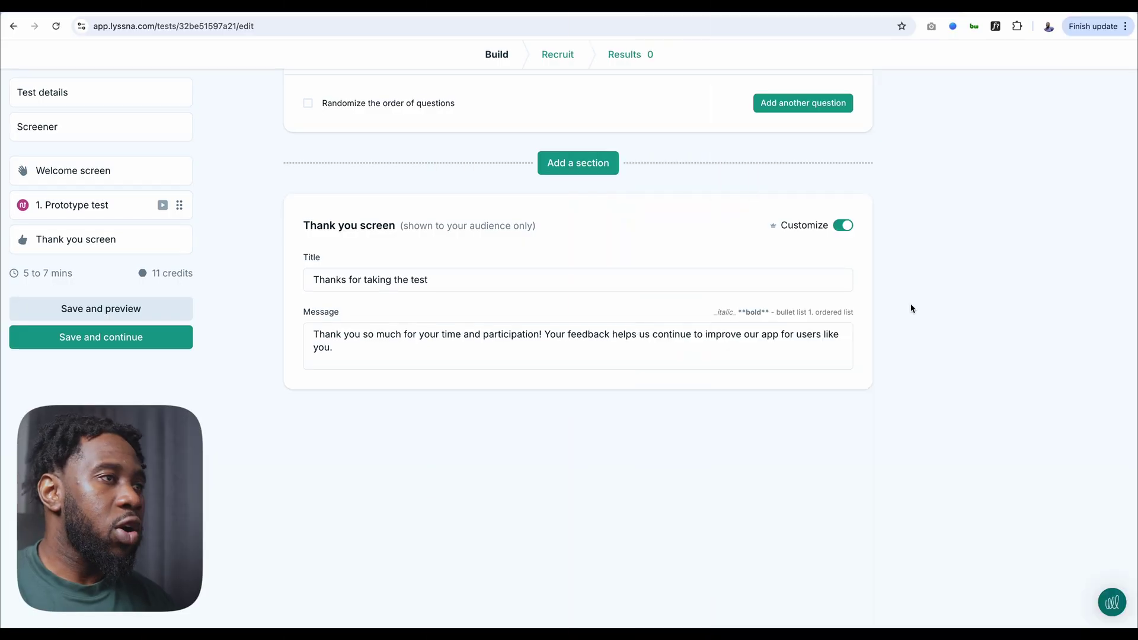
- Make a variation set named "Swim coaching app variants" from the test and duplicate the test as a variation in that set
scroll(911, 308, "up", 20)
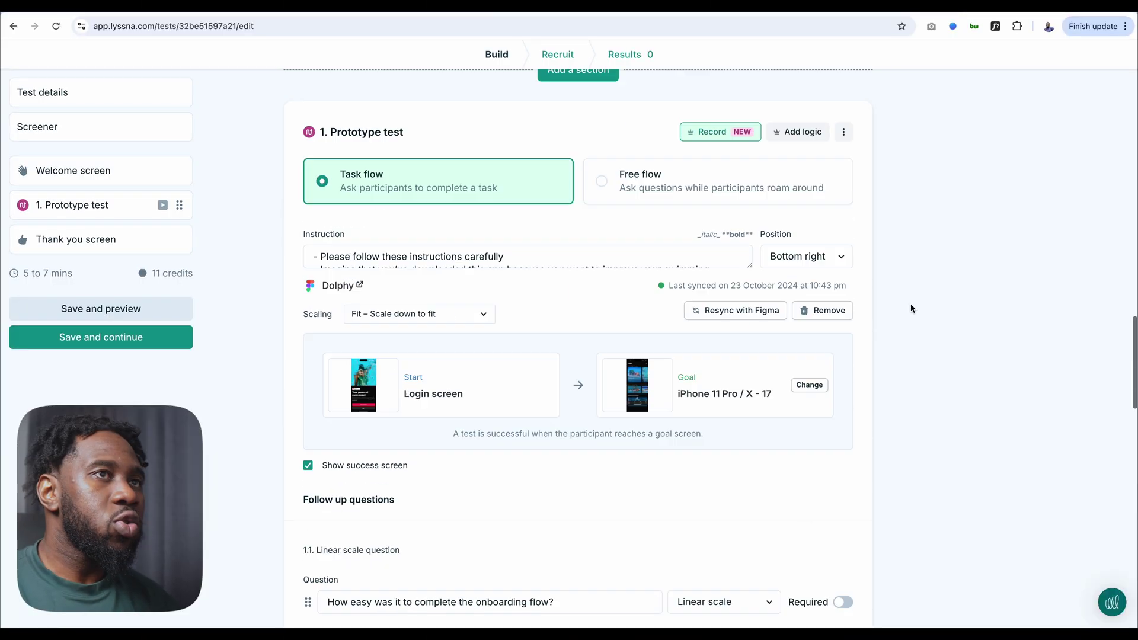
scroll(911, 308, "up", 8)
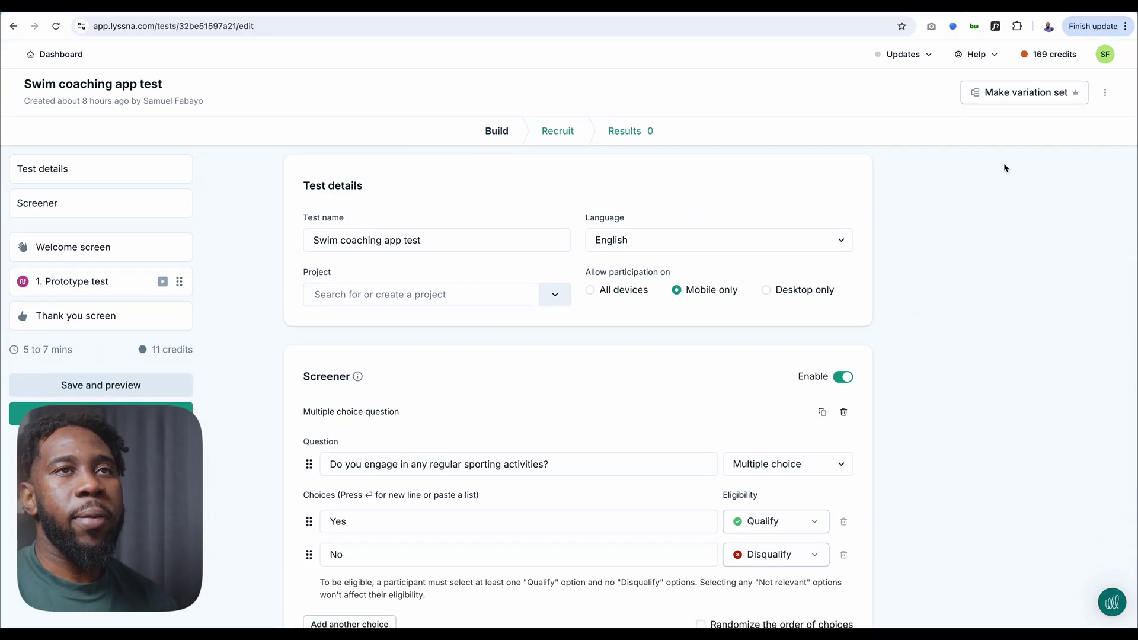
left_click(1014, 103)
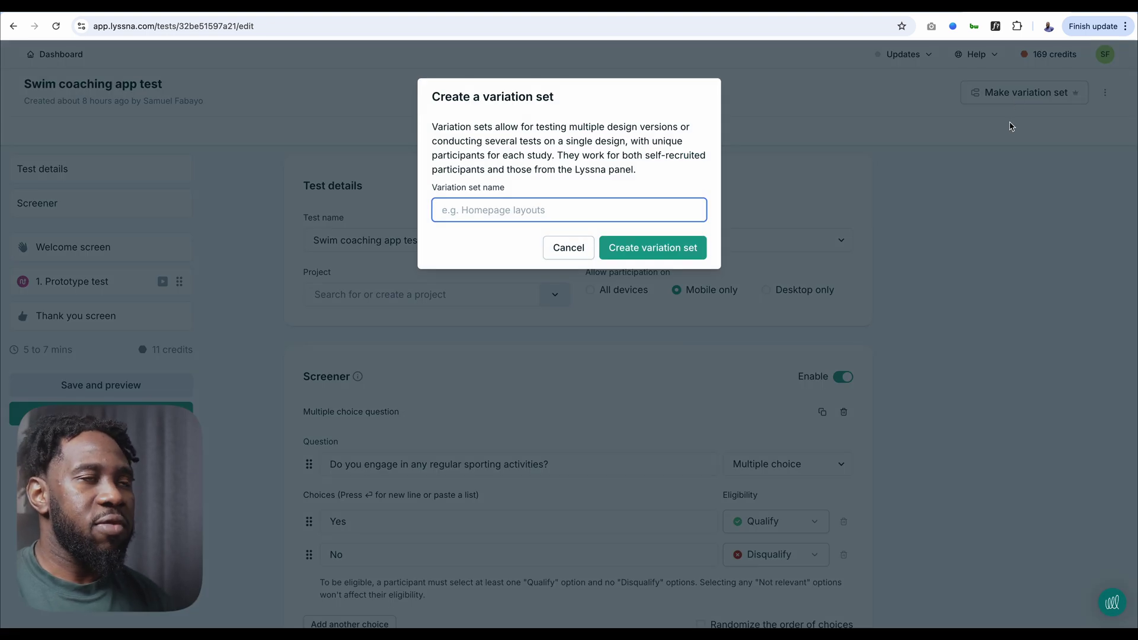
type("Swim")
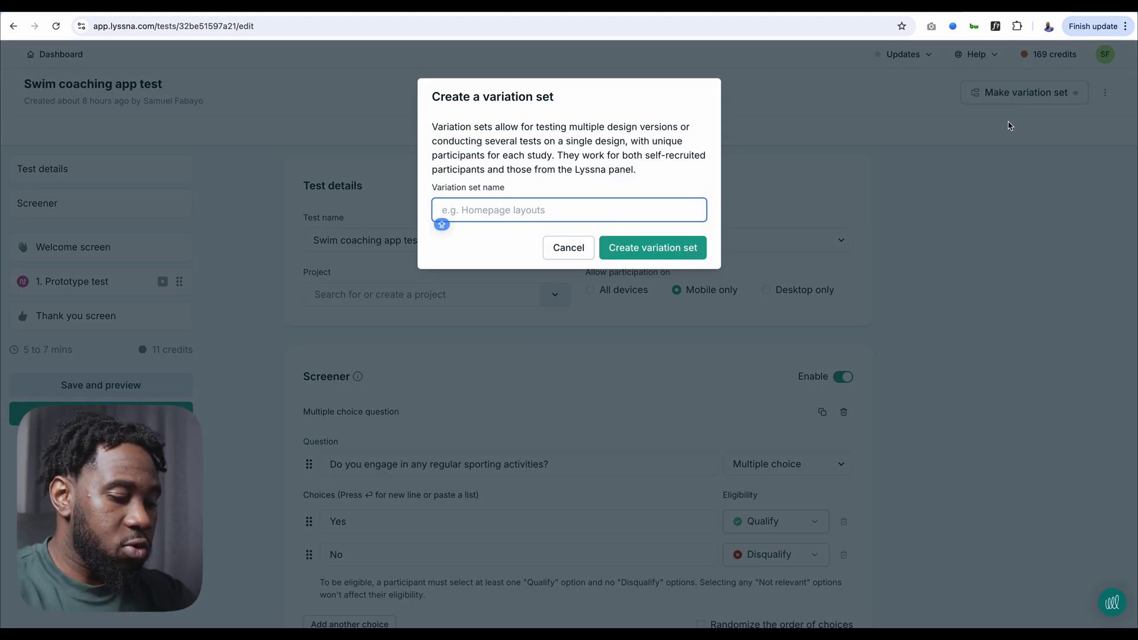
type(" c")
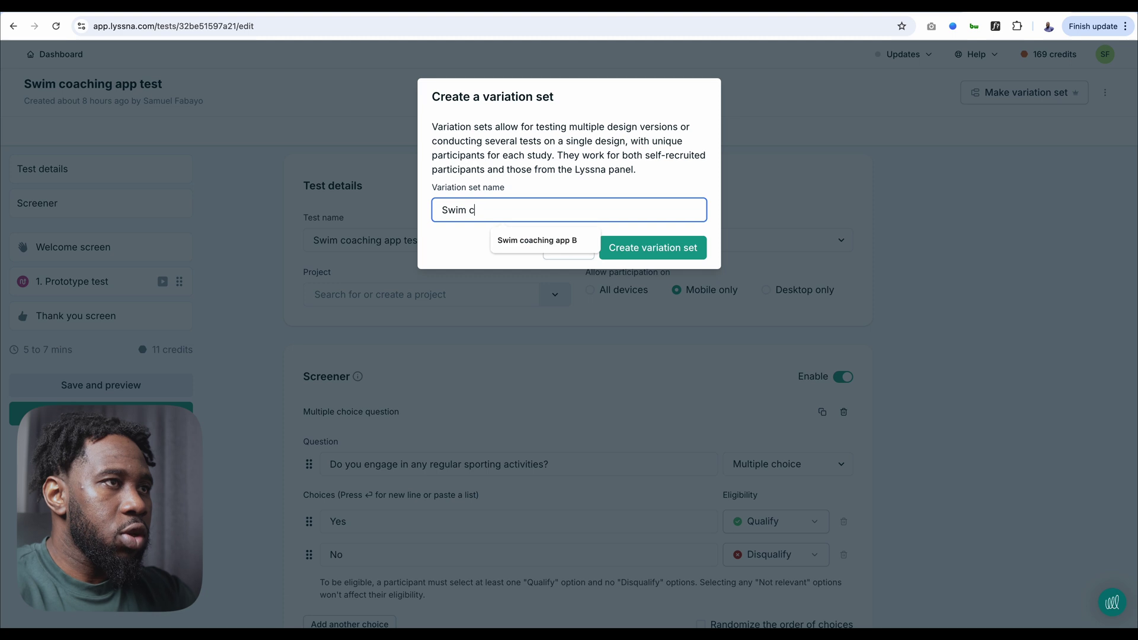
type("oaching app a")
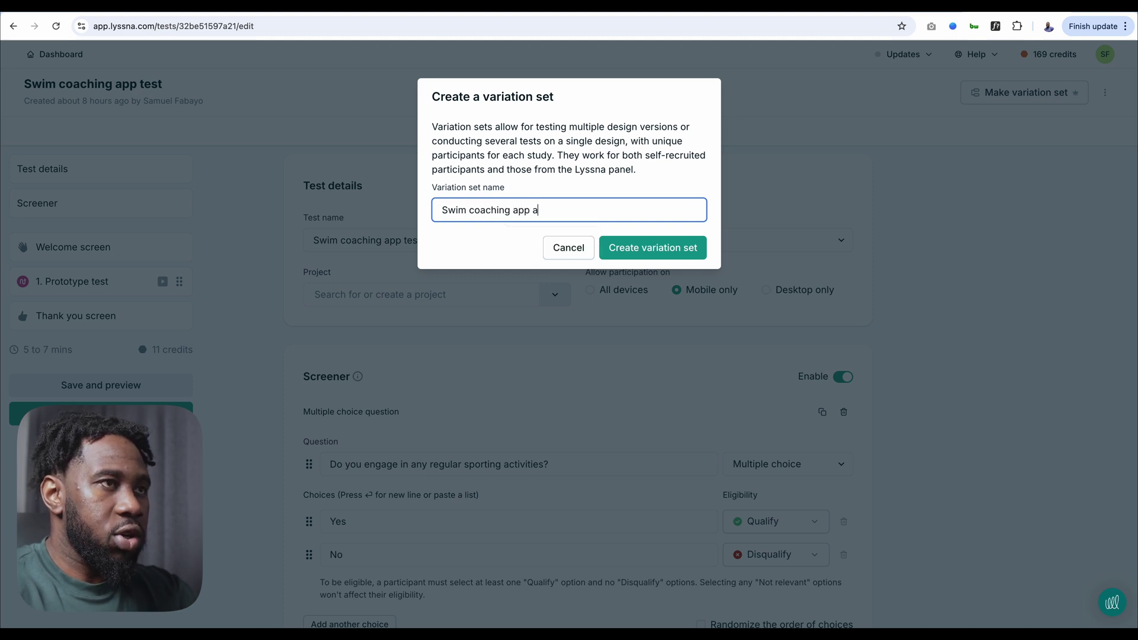
key("BackSpace")
type("va")
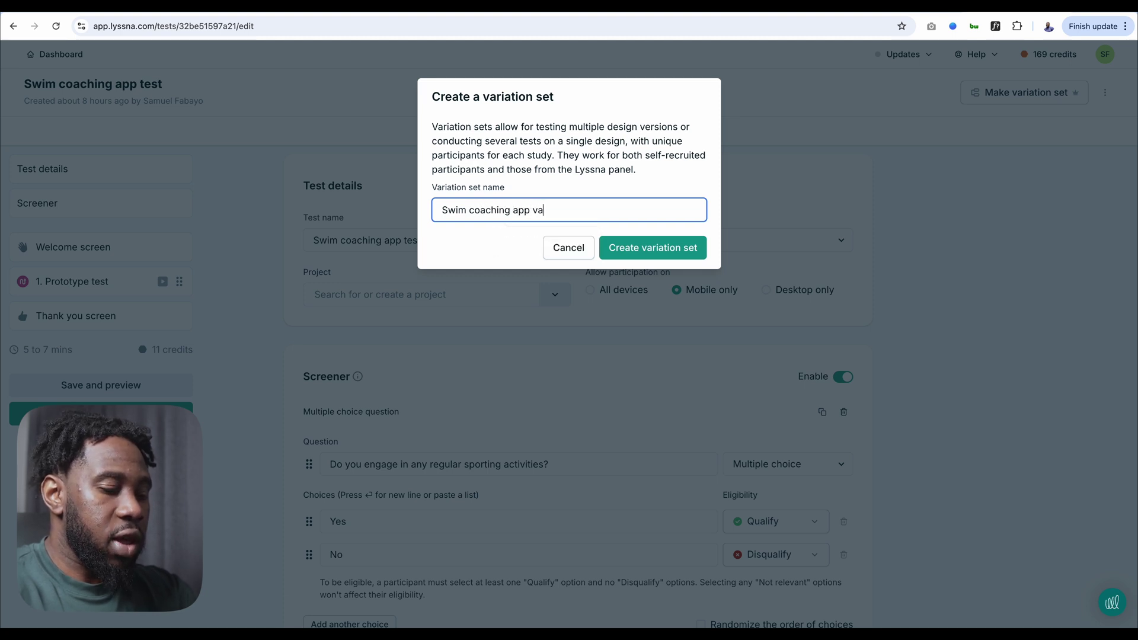
type("riants")
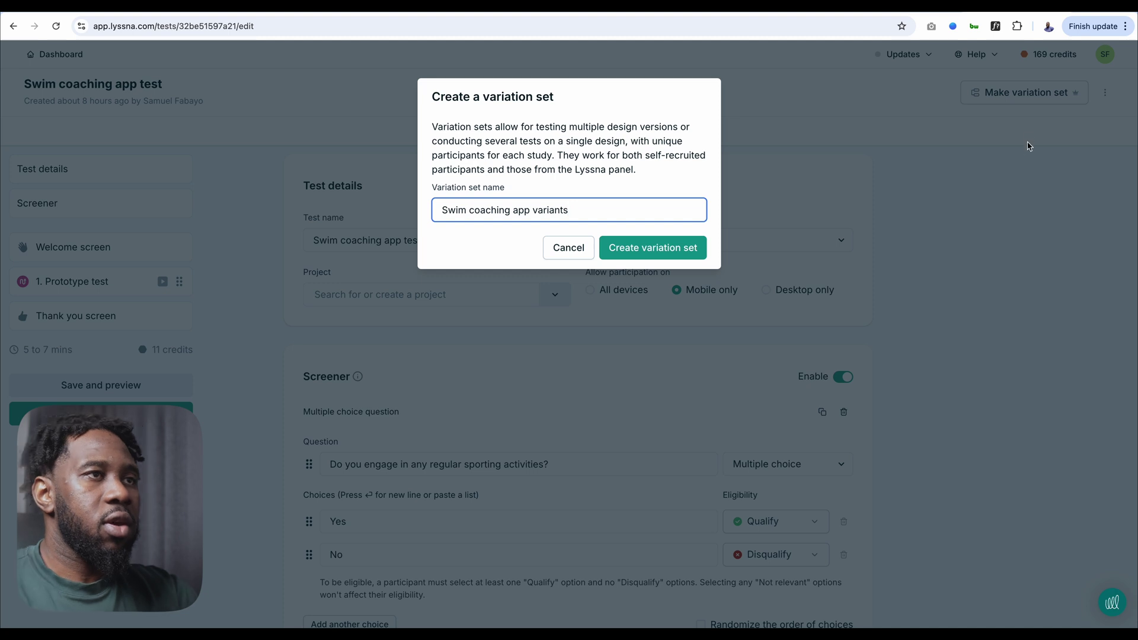
left_click(681, 258)
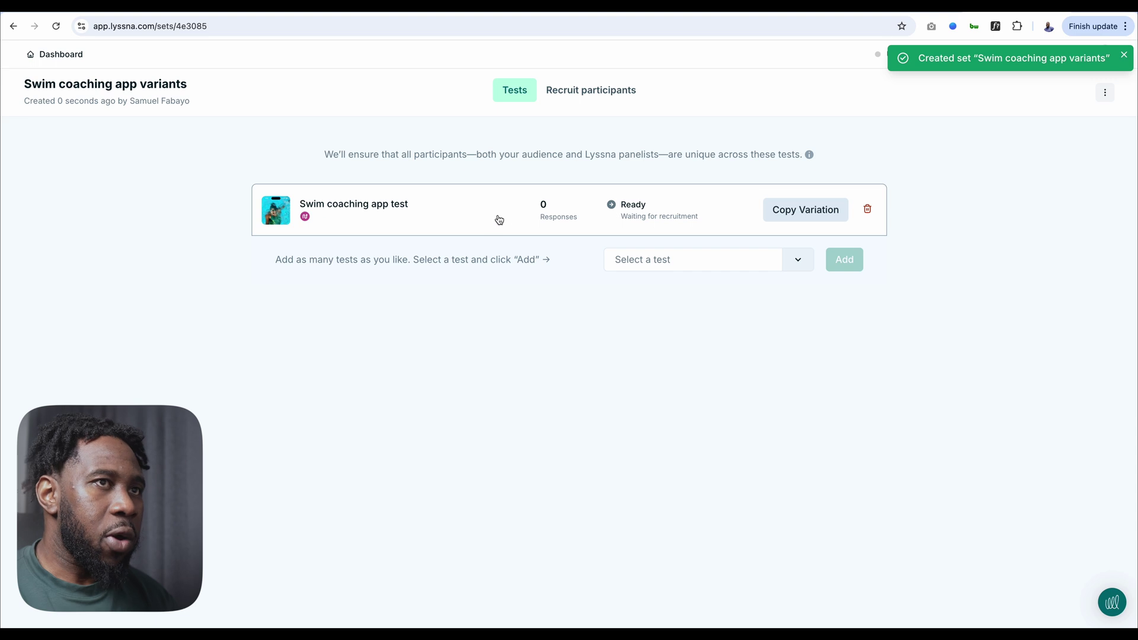
left_click(788, 208)
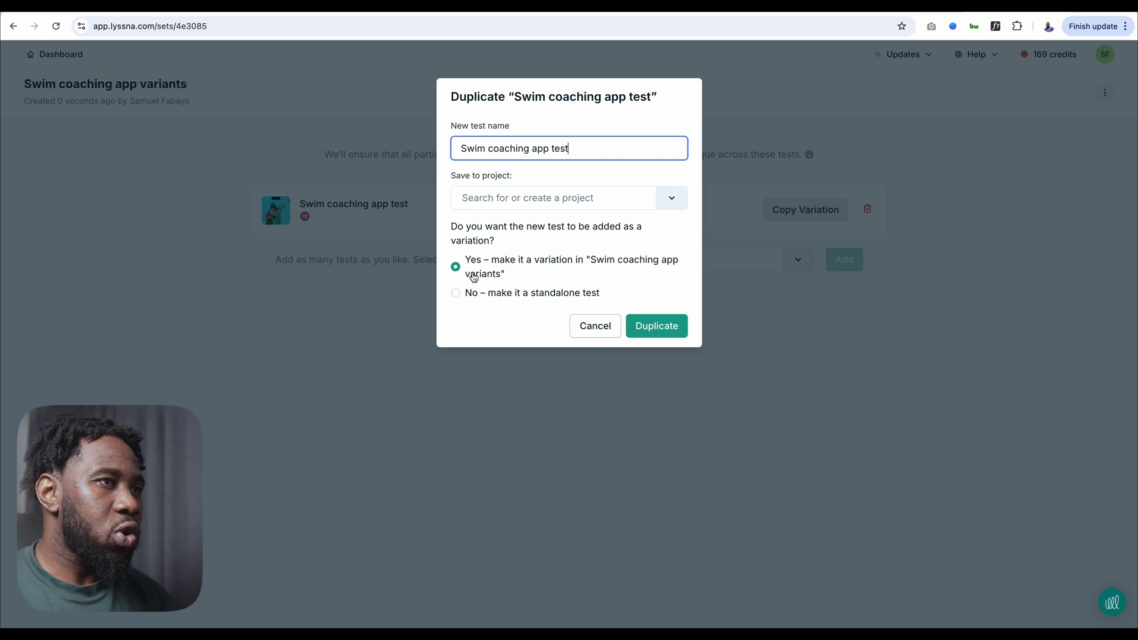
left_click(652, 327)
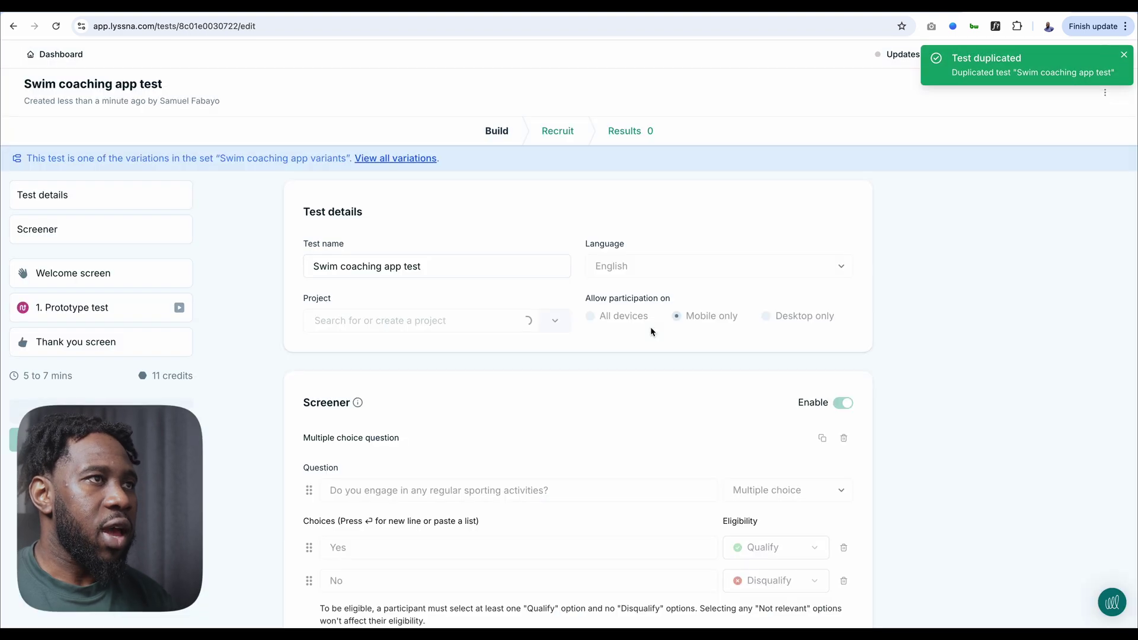
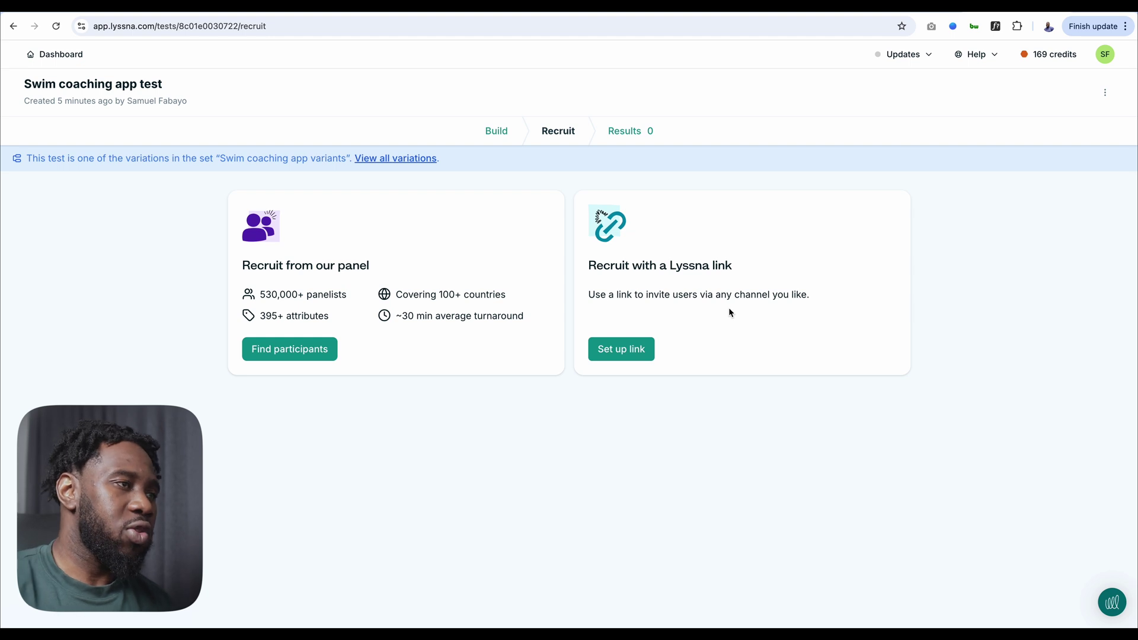
- Start finding participants from the Lyssna panel and examine the available demographic filters, from general attributes down to hobbies and interests
left_click(316, 349)
left_click_drag(405, 310, 313, 315)
scroll(507, 483, "down", 4)
scroll(509, 483, "down", 2)
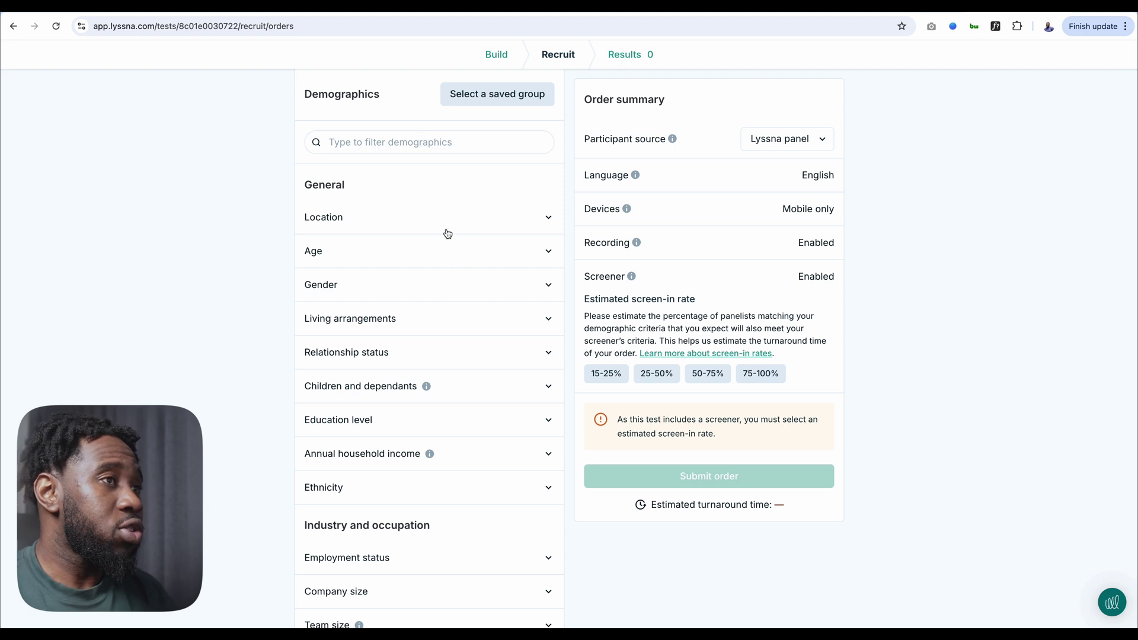
scroll(457, 404, "down", 1)
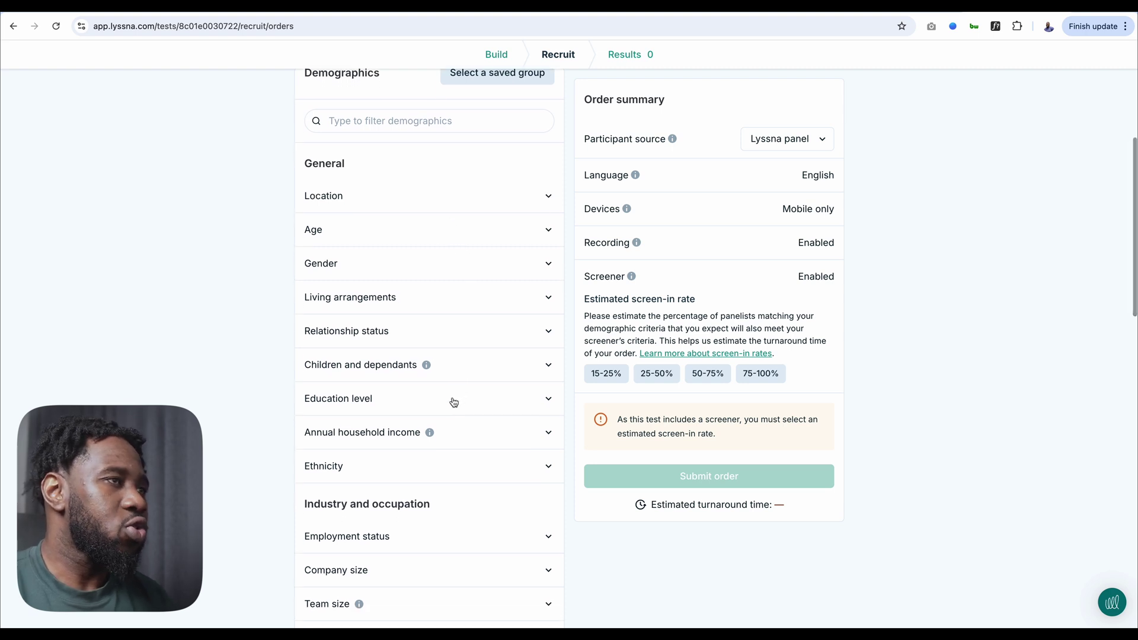
scroll(453, 399, "down", 1)
scroll(453, 398, "down", 5)
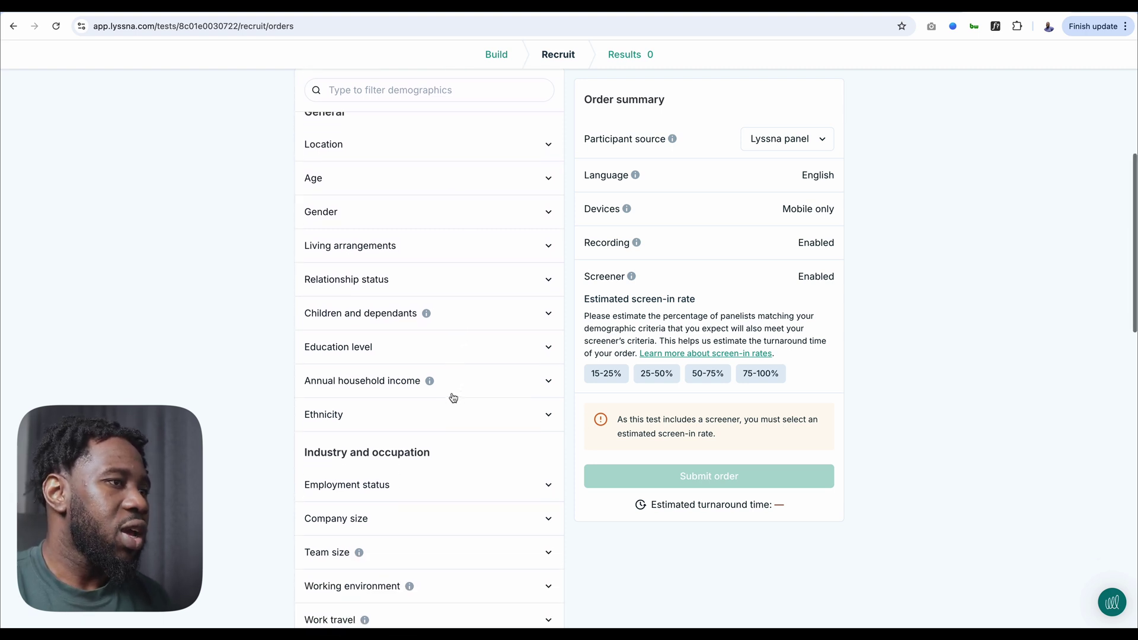
scroll(454, 398, "down", 10)
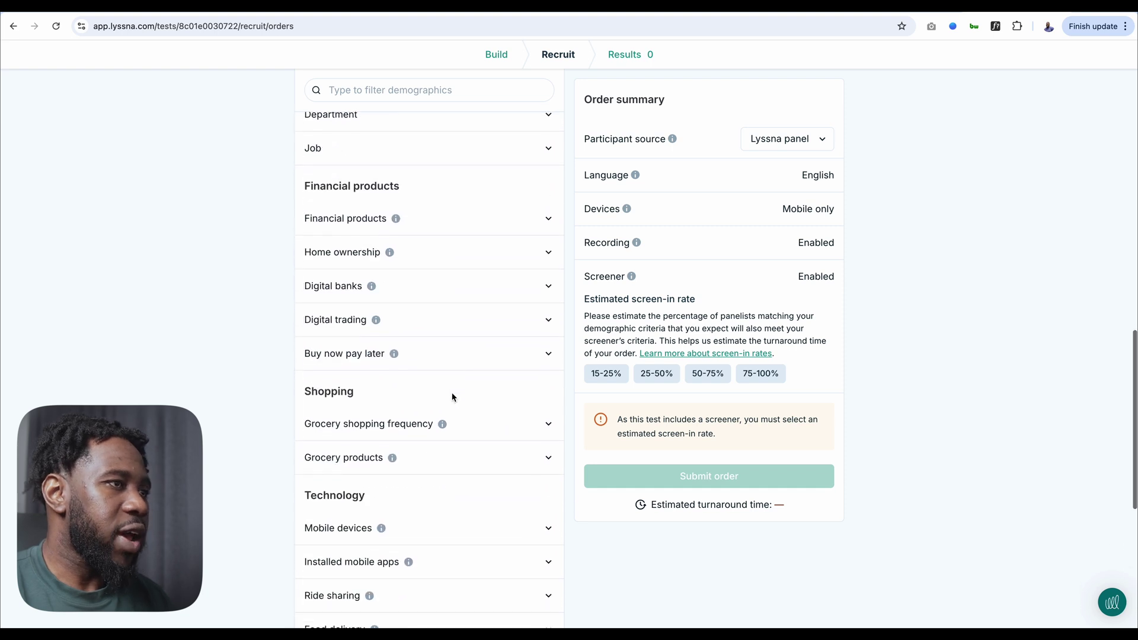
scroll(454, 397, "down", 6)
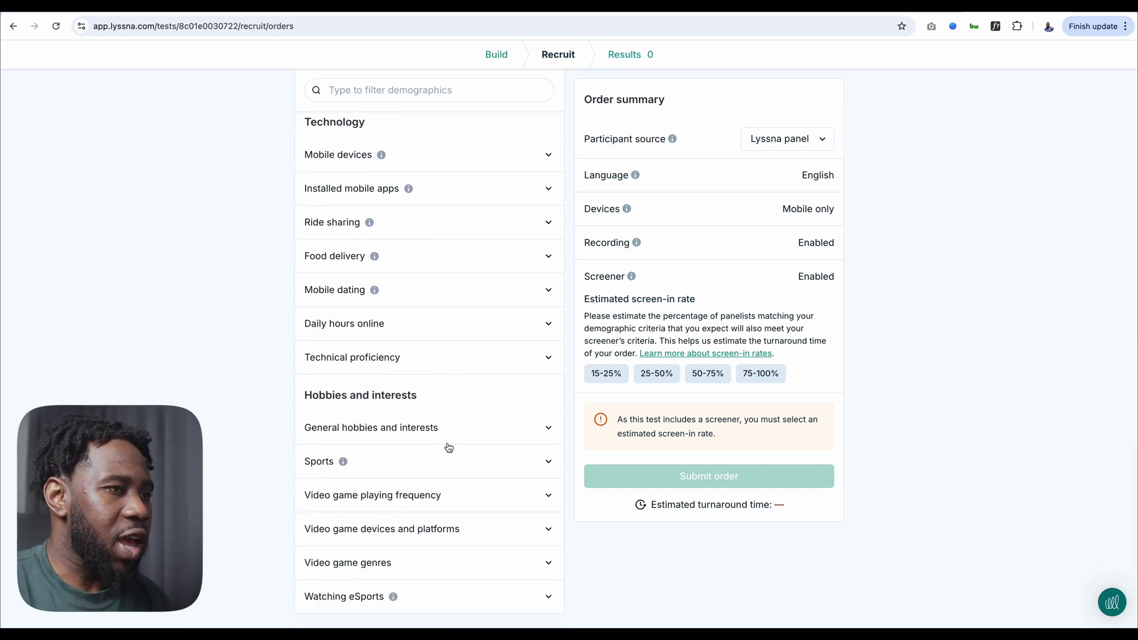
scroll(450, 456, "down", 1)
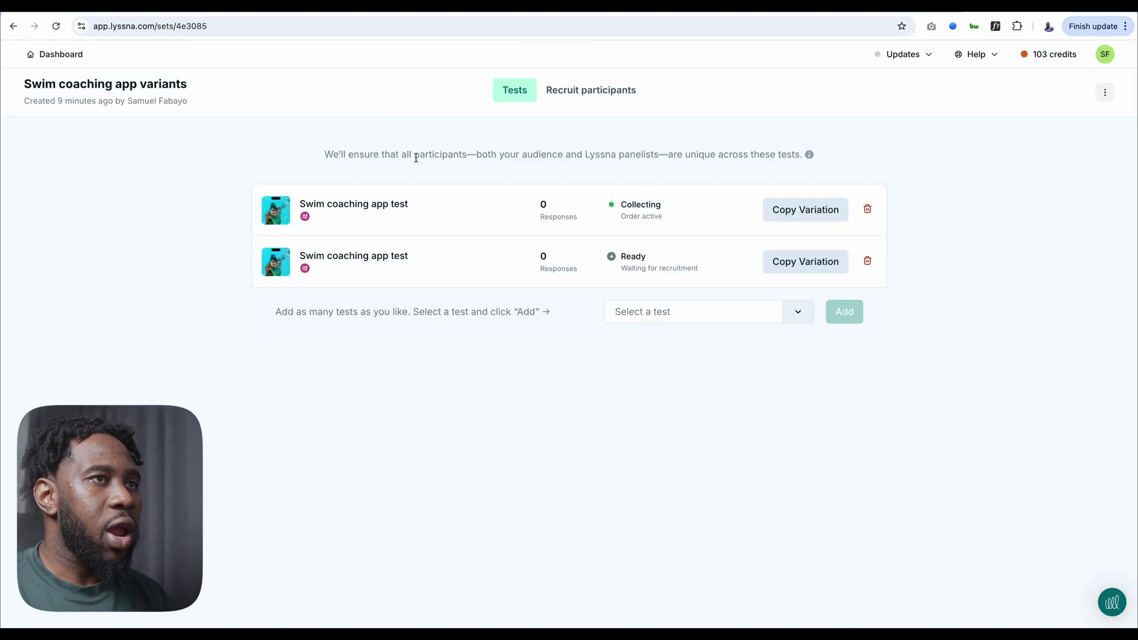
- Open the variation that is still waiting for recruitment and go to its recruitment options
left_click(654, 270)
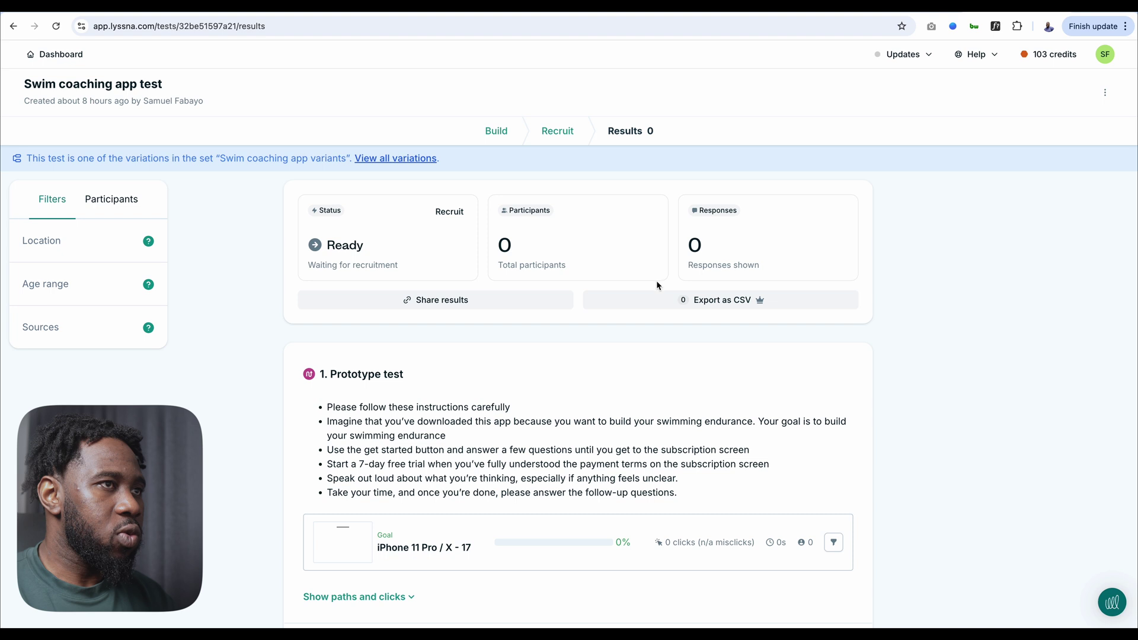
left_click(559, 135)
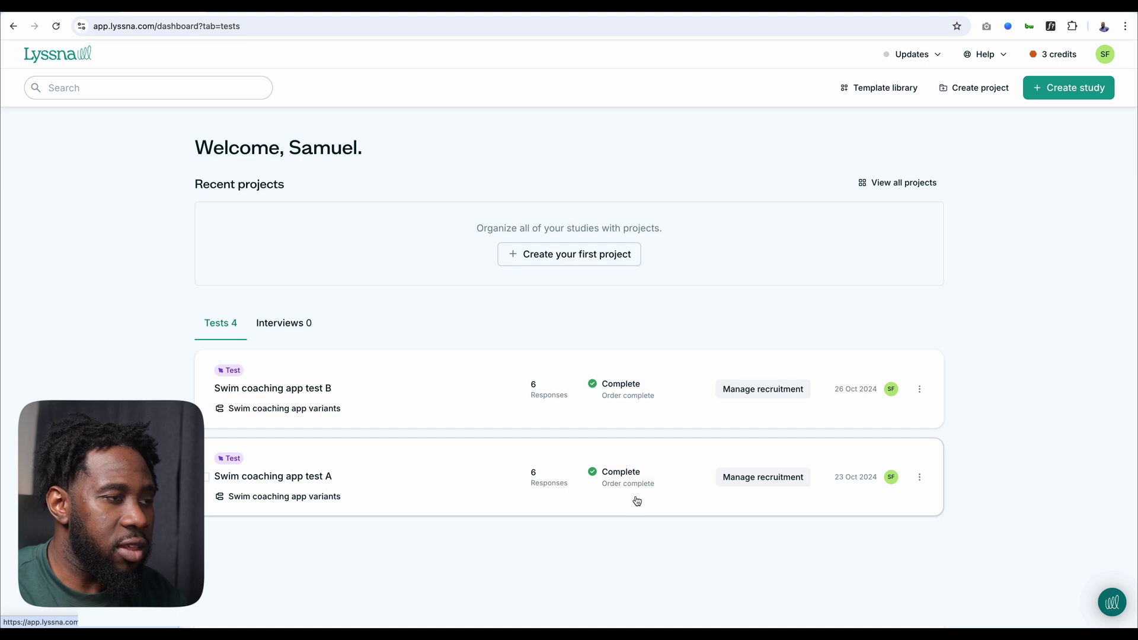
- Open the results of Swim coaching app test A and examine the prototype goal completion and the linear scale question responses
left_click(636, 501)
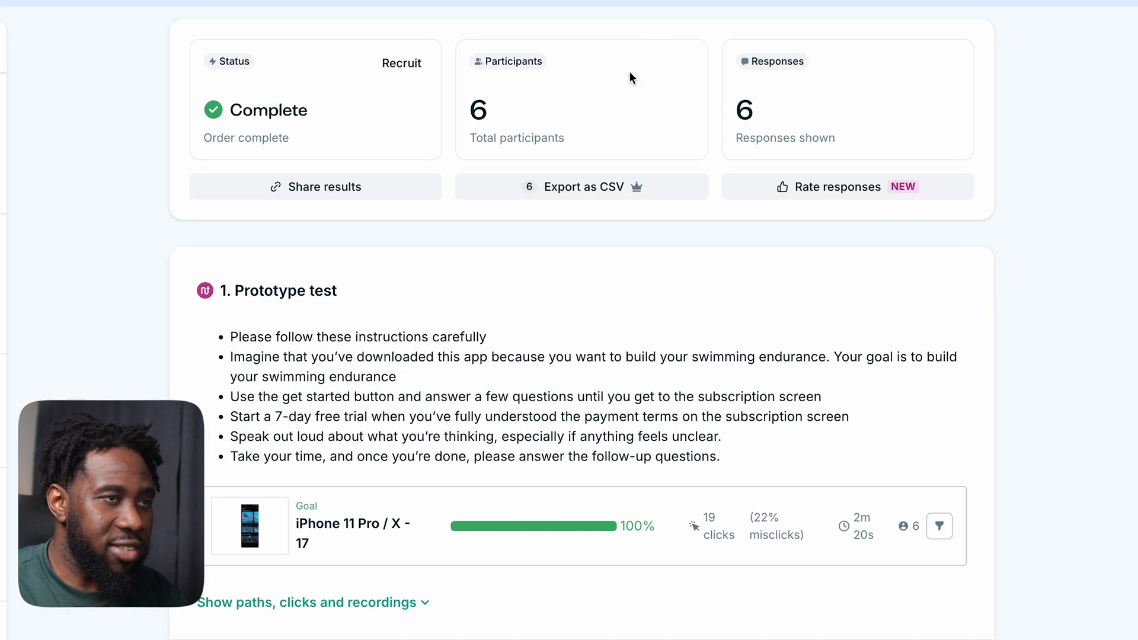
scroll(840, 574, "down", 4)
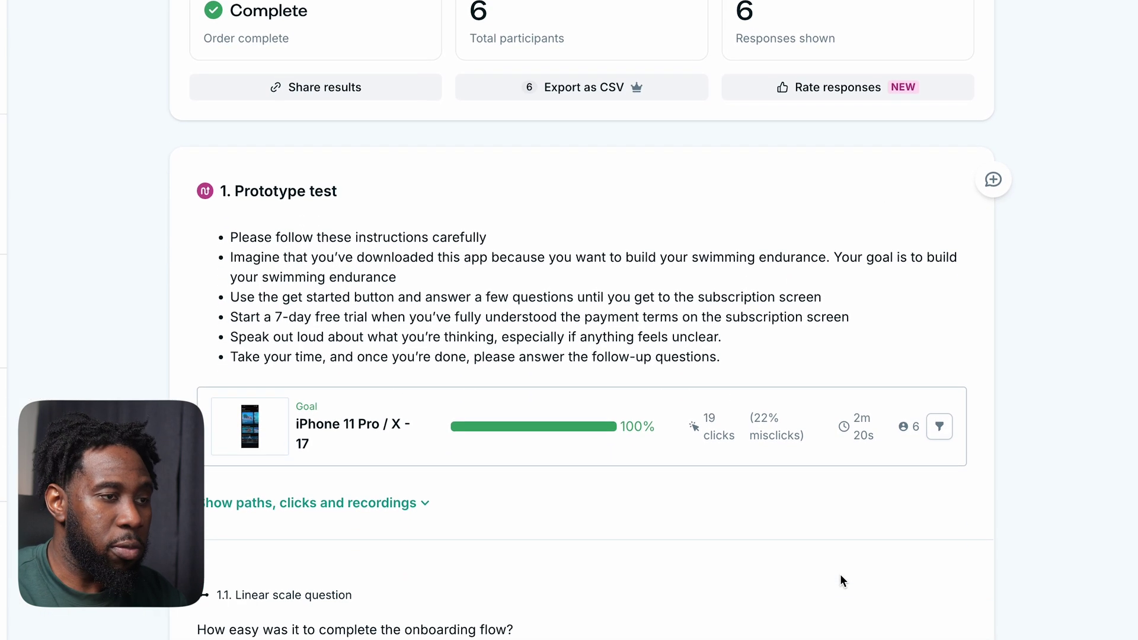
scroll(840, 581, "down", 3)
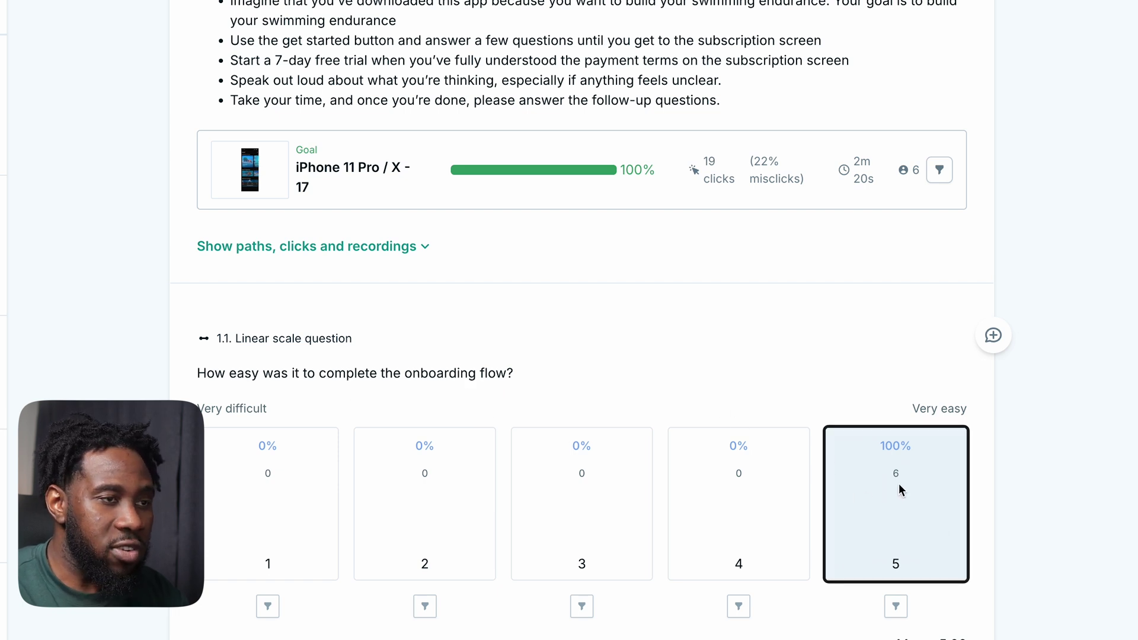
scroll(729, 628, "down", 5)
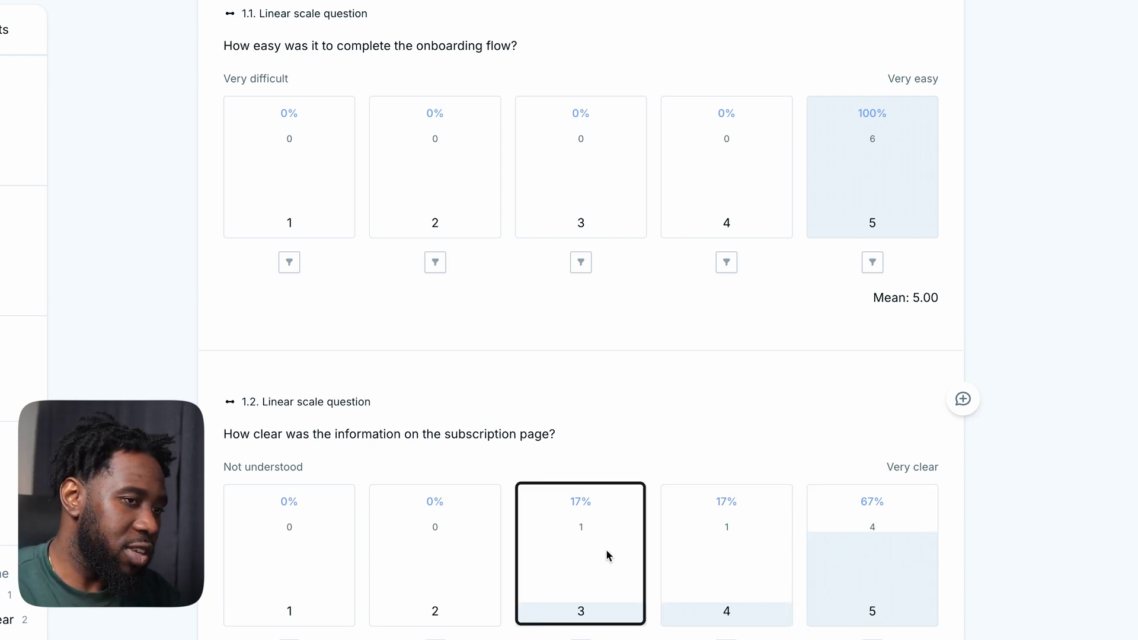
scroll(665, 601, "down", 1)
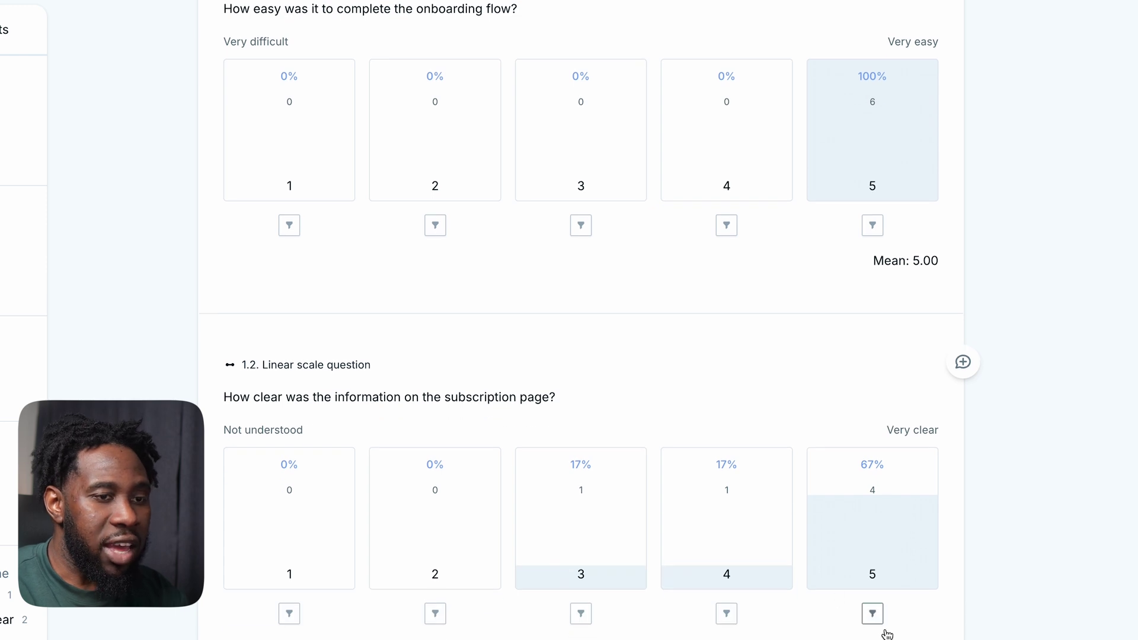
scroll(581, 320, "down", 5)
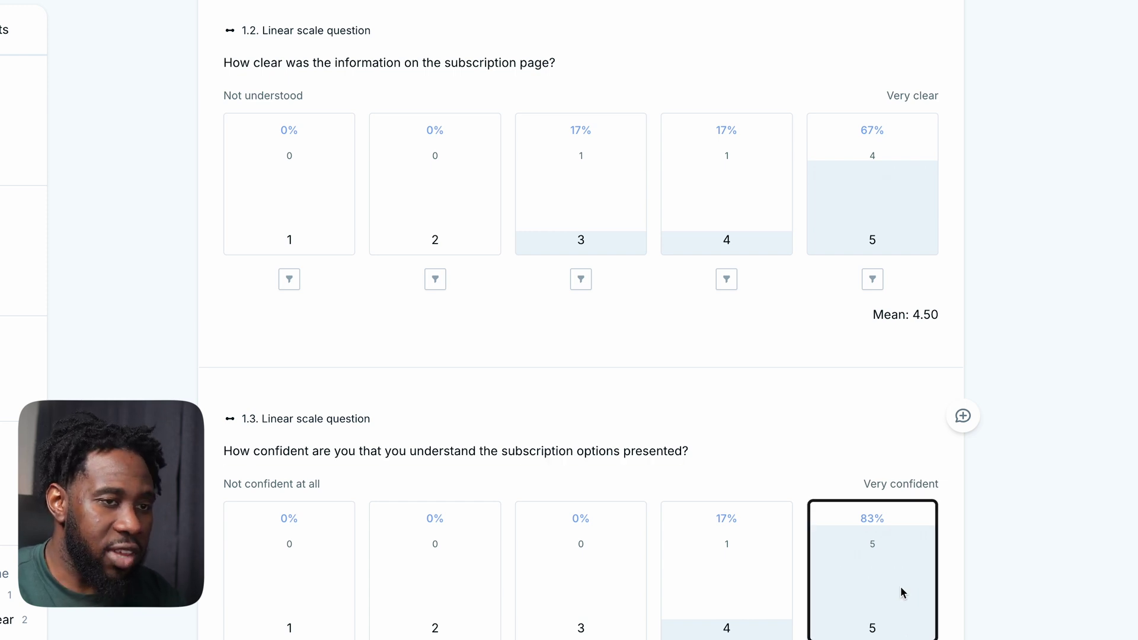
scroll(901, 589, "down", 1)
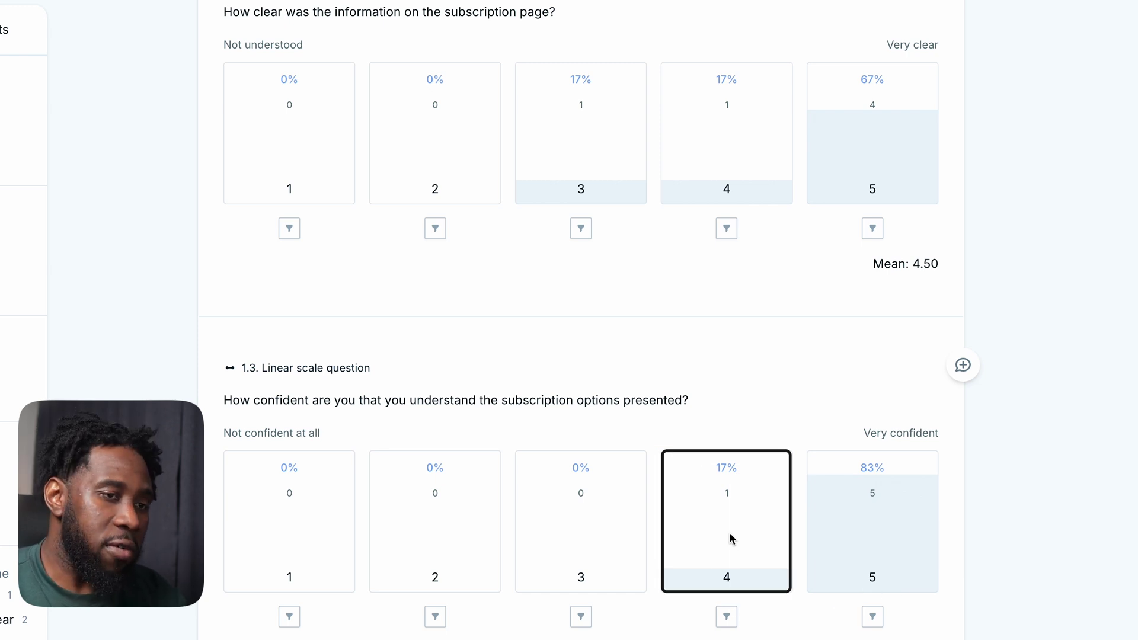
scroll(781, 632, "down", 6)
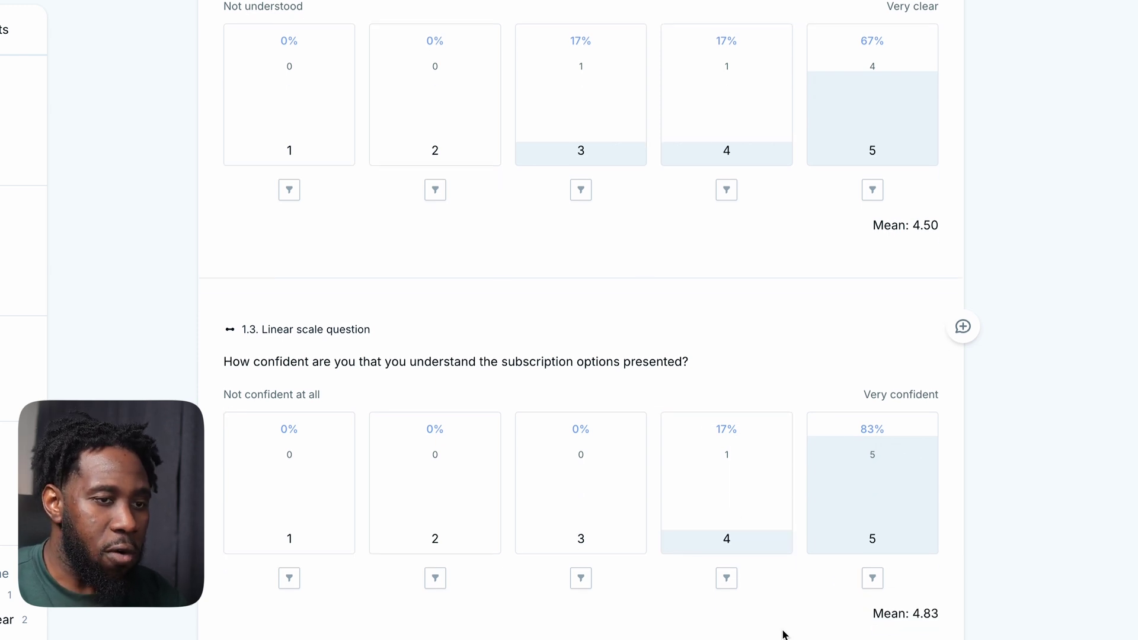
scroll(782, 635, "down", 2)
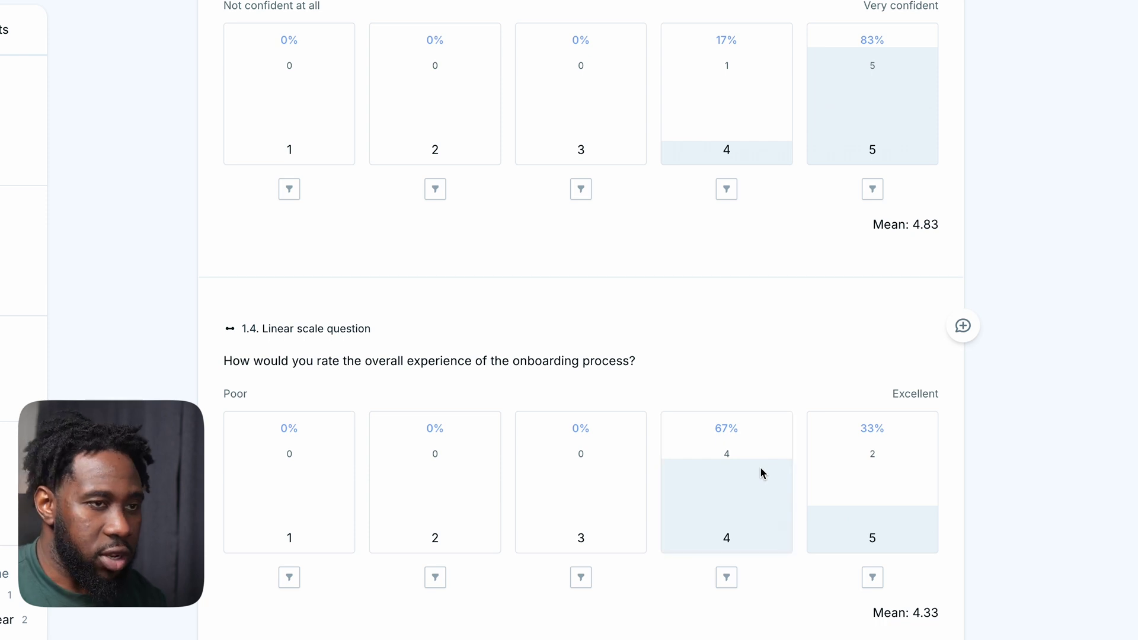
scroll(351, 519, "down", 5)
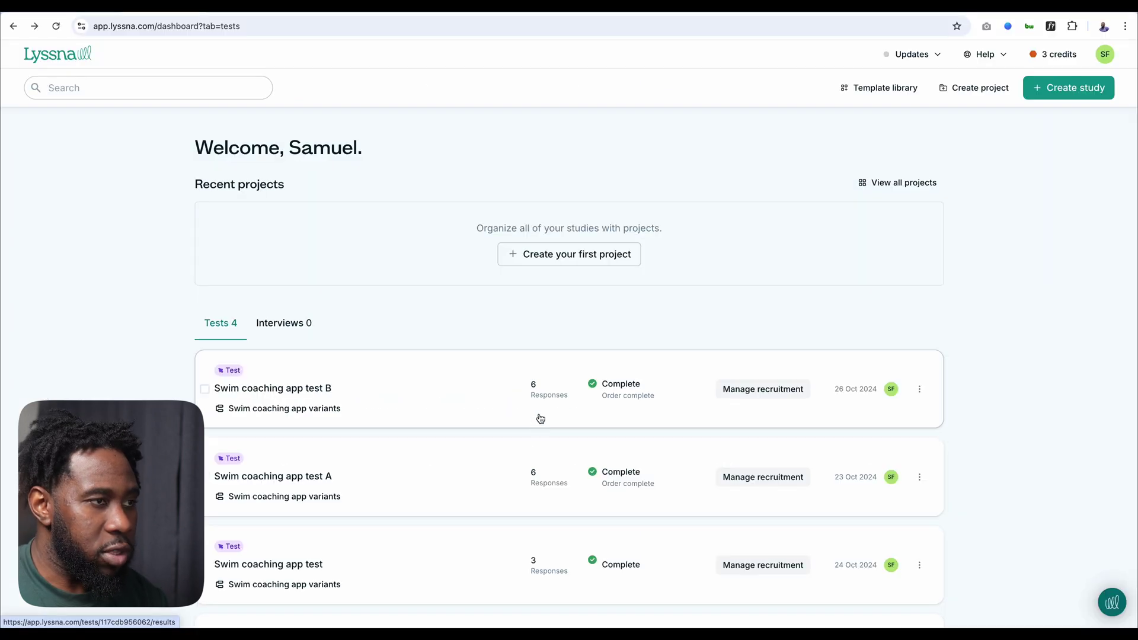
- Open the results of Swim coaching app test B and examine the prototype goal metrics and the responses to all five linear scale questions
left_click(538, 414)
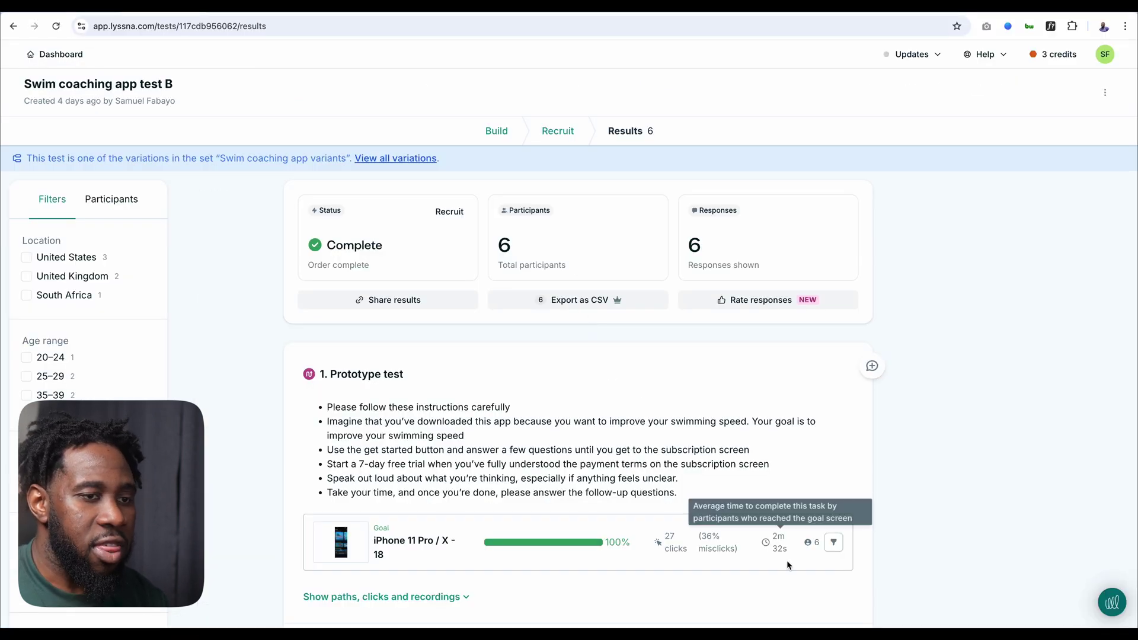
scroll(787, 566, "down", 1)
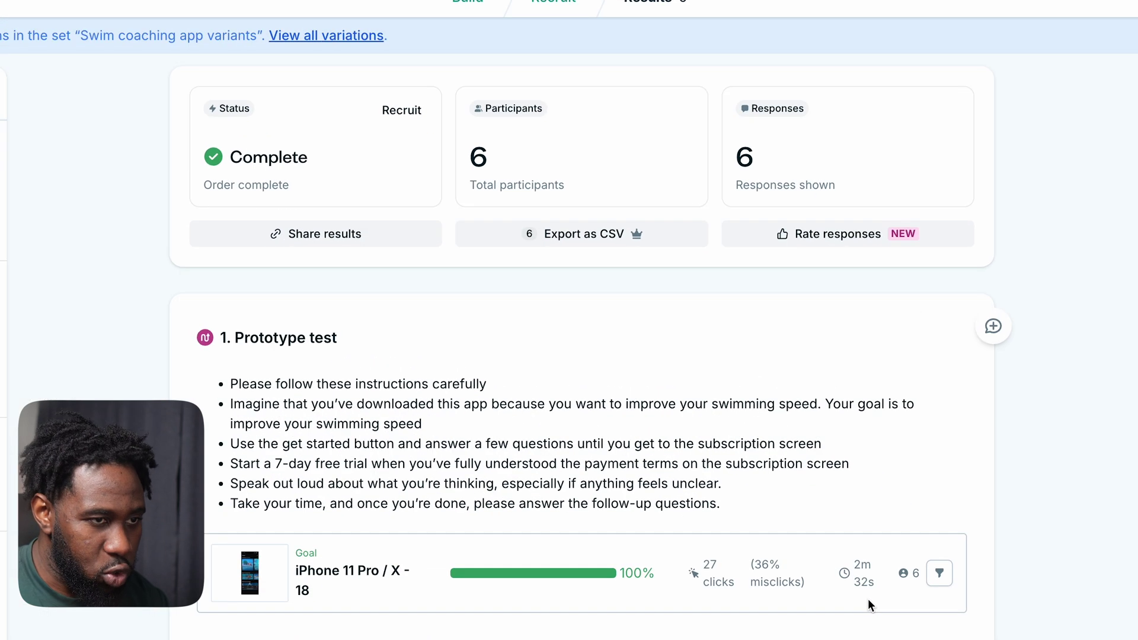
scroll(868, 598, "down", 5)
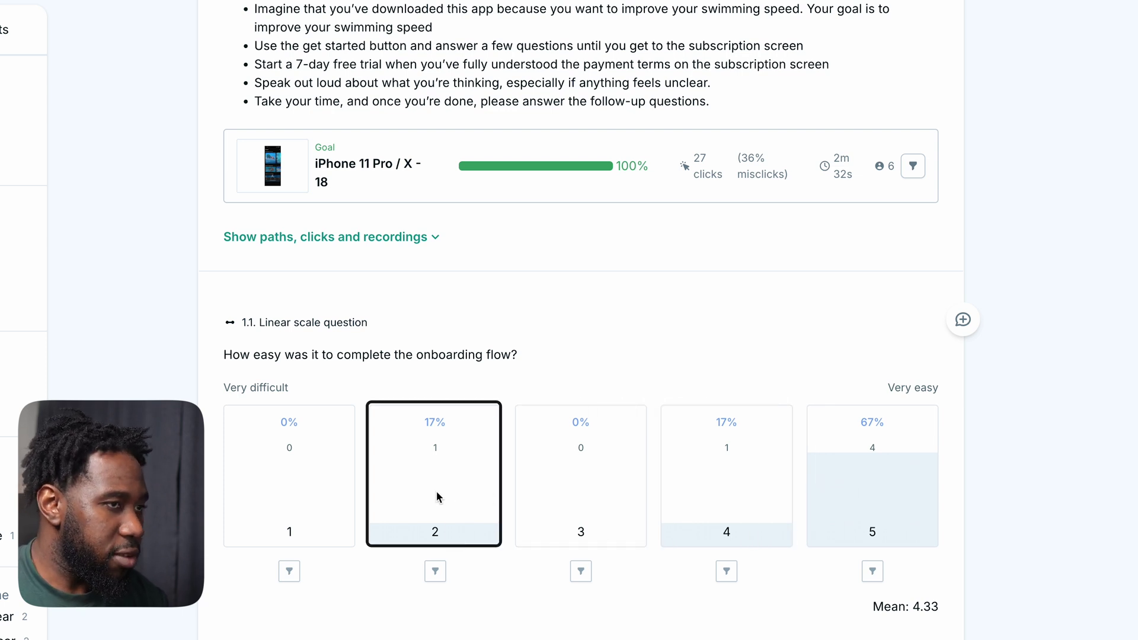
scroll(567, 593, "down", 5)
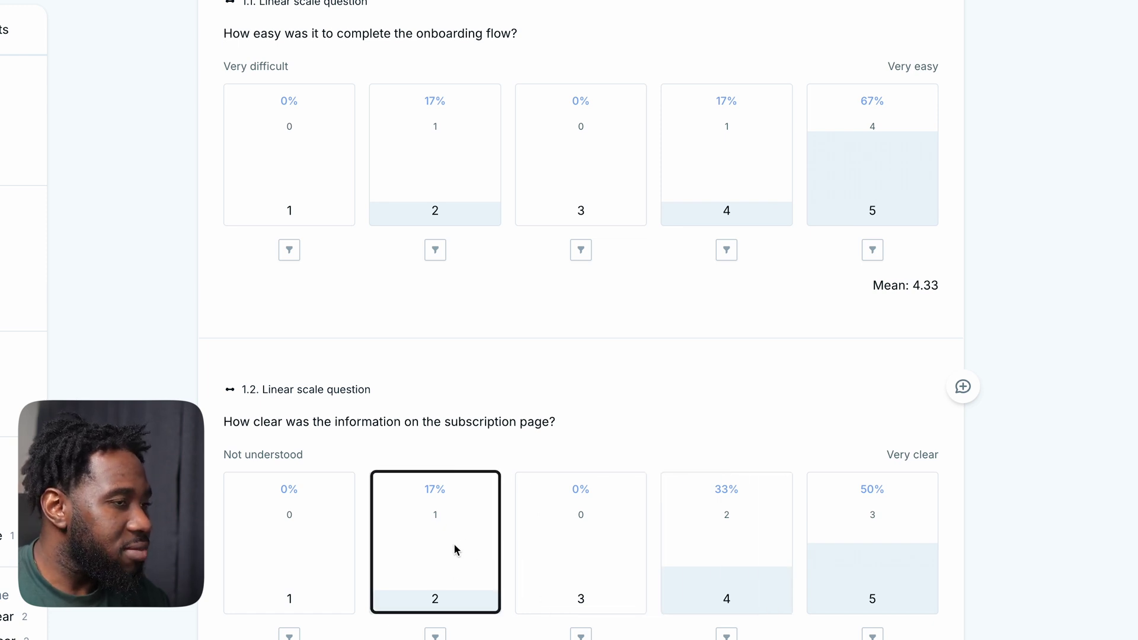
scroll(448, 538, "down", 5)
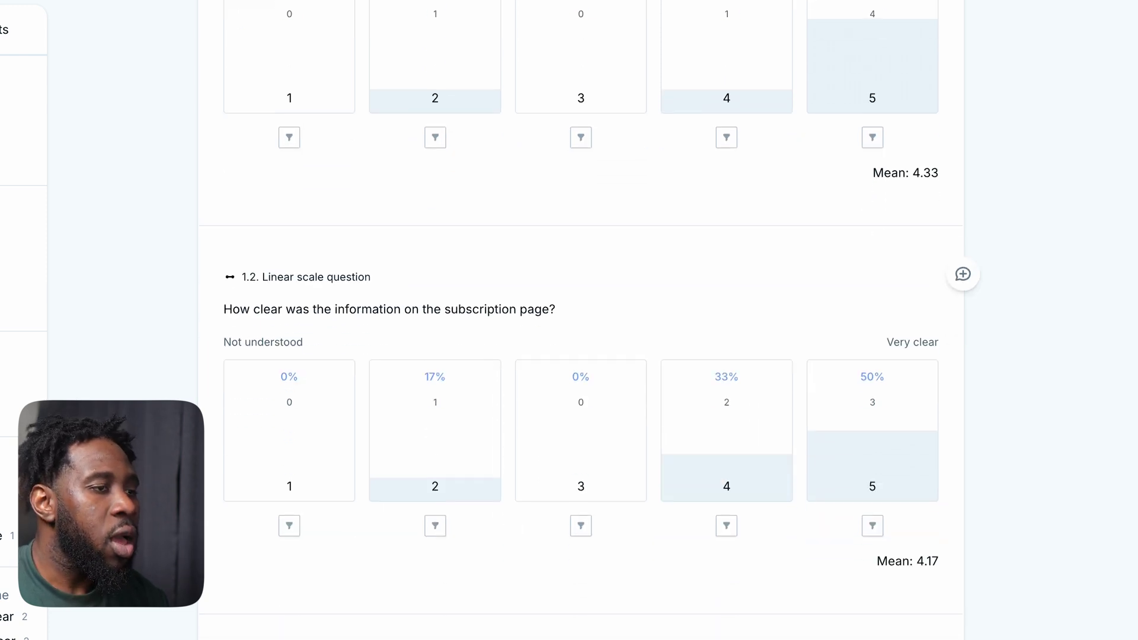
scroll(581, 320, "down", 2)
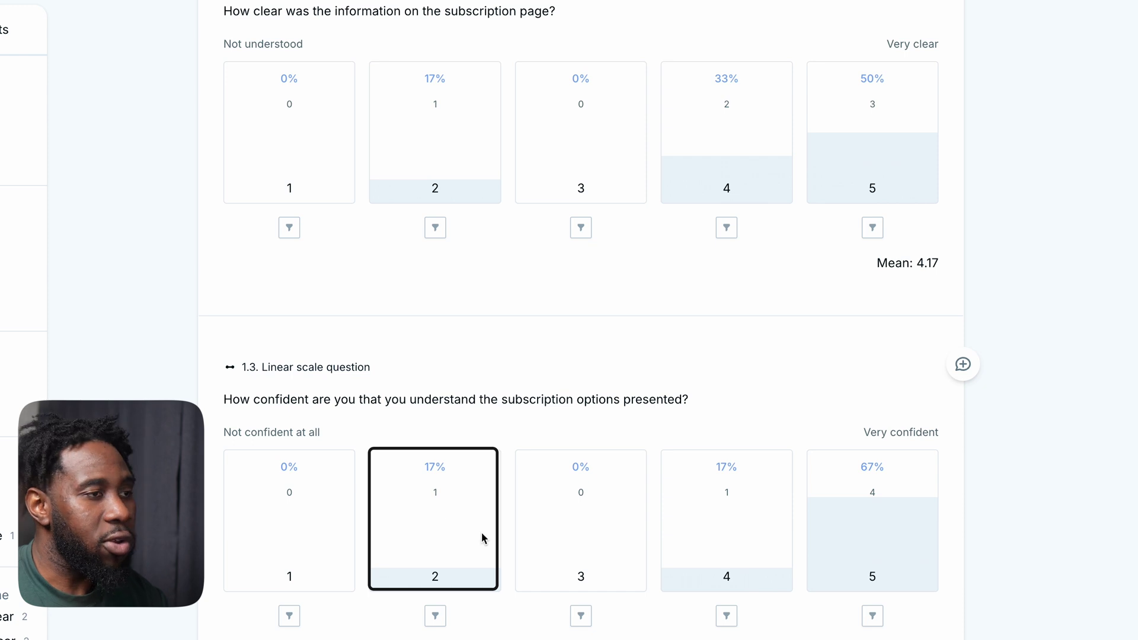
scroll(535, 592, "down", 7)
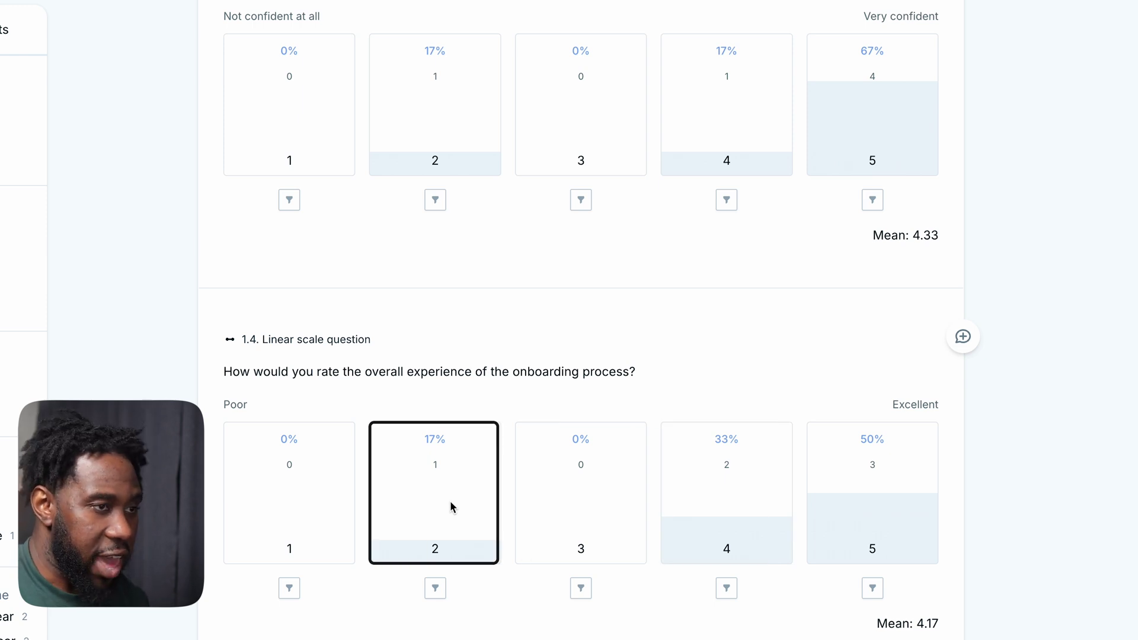
scroll(507, 602, "down", 5)
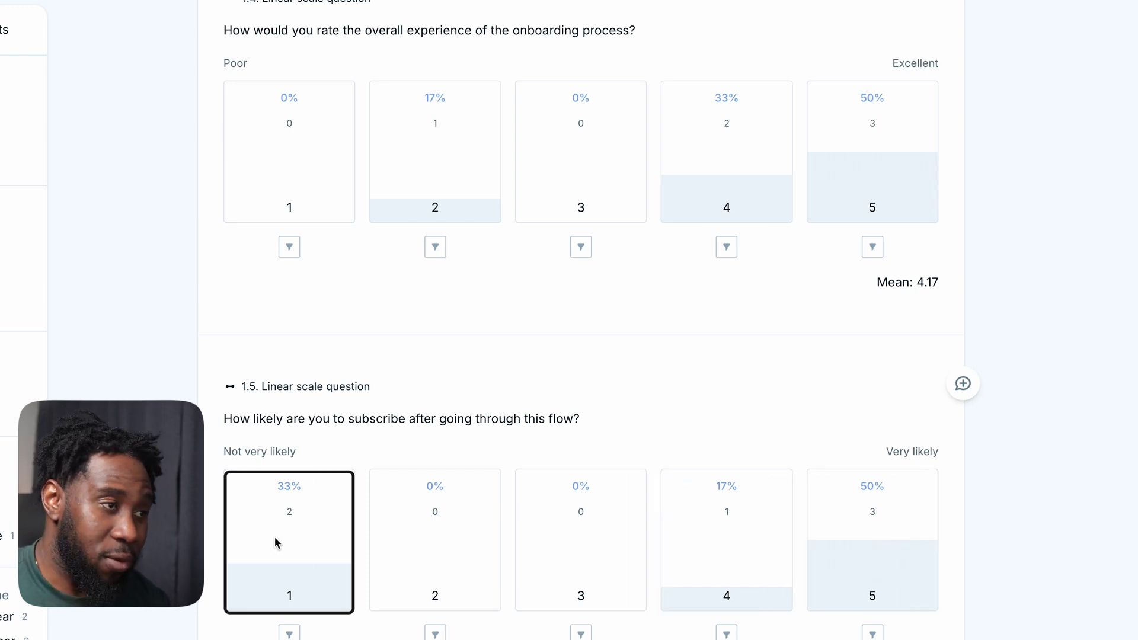
scroll(574, 591, "down", 3)
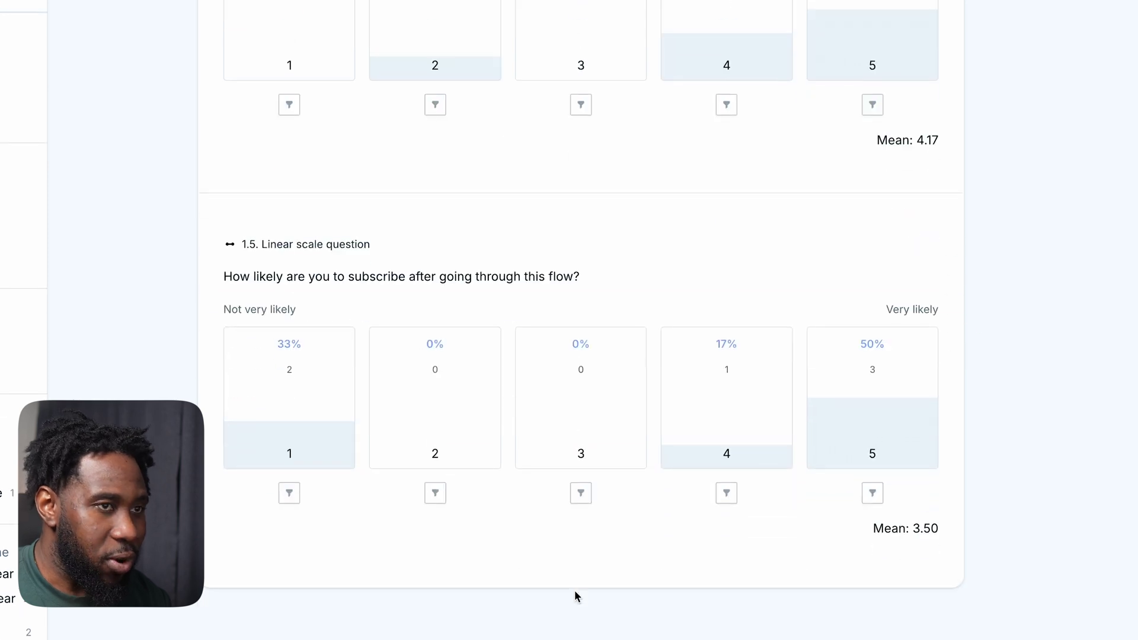